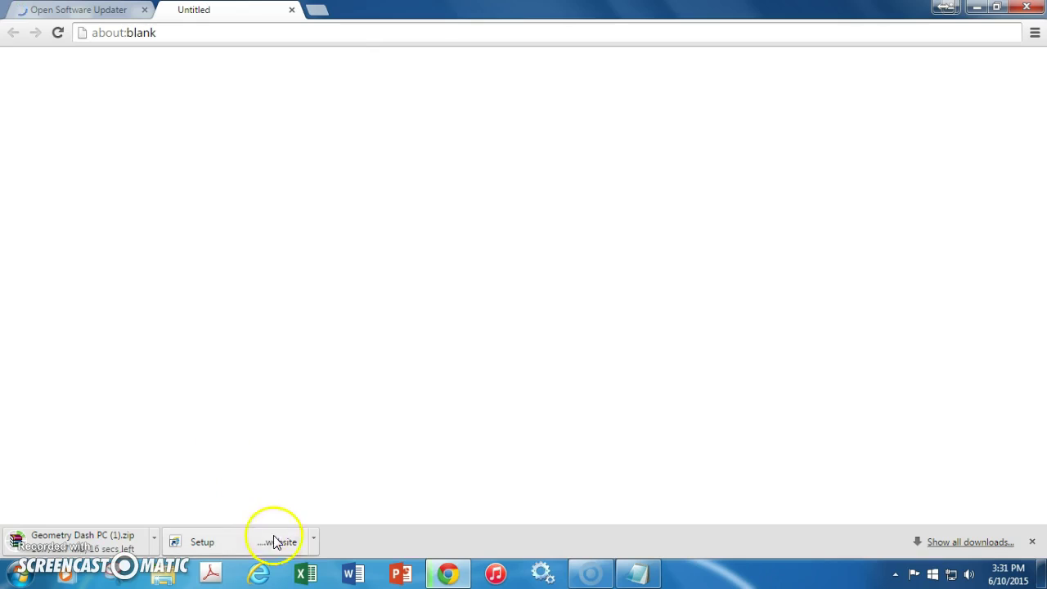
Open the browser's complete downloads list and bring it into view
{"action": "left_click", "coordinate": [316, 542]}
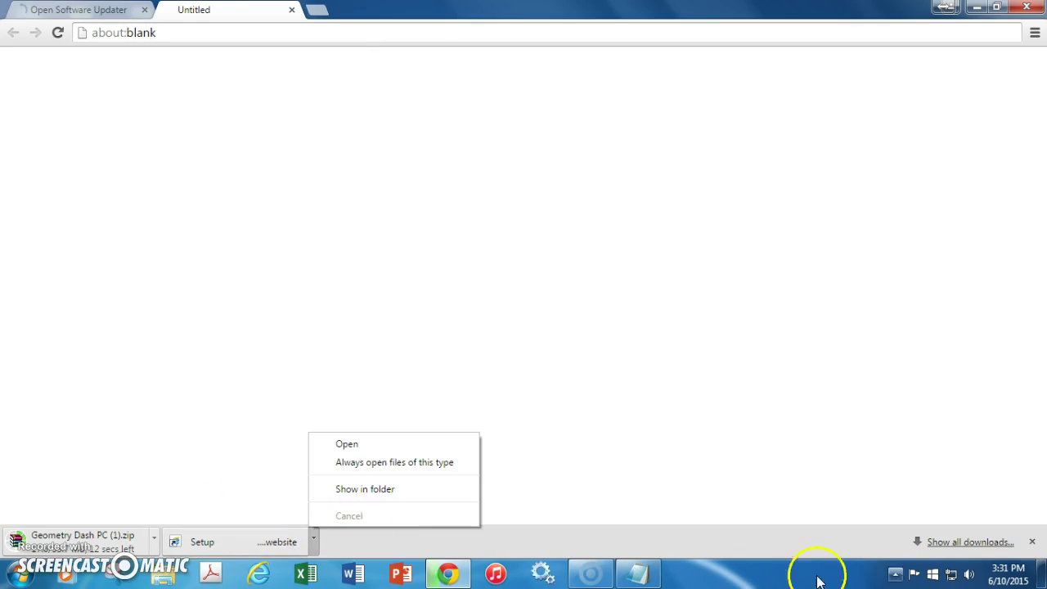
{"action": "left_click", "coordinate": [951, 548]}
{"action": "left_click", "coordinate": [951, 547]}
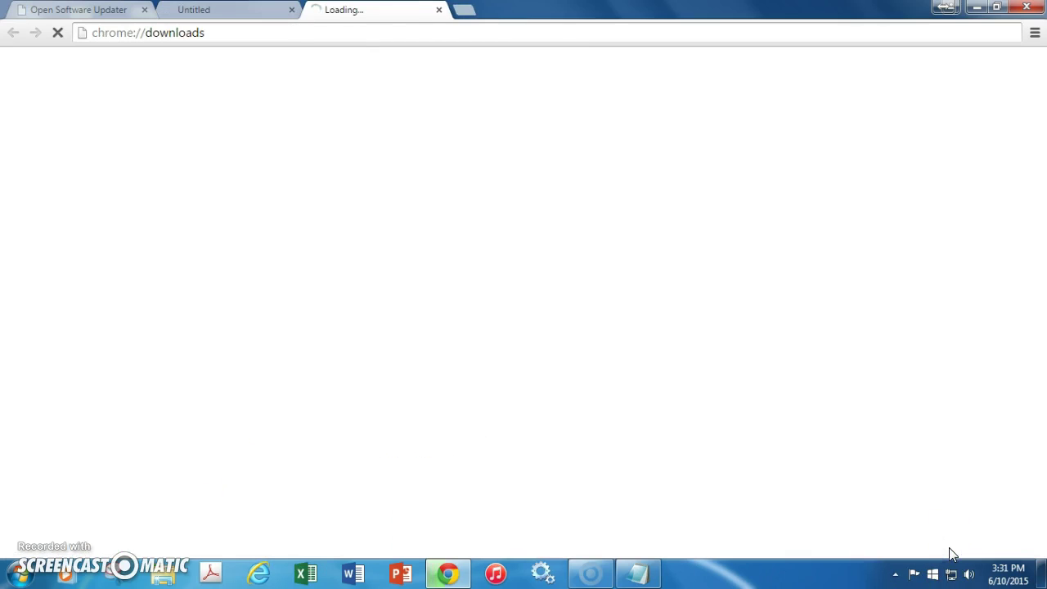
{"action": "left_click", "coordinate": [977, 7]}
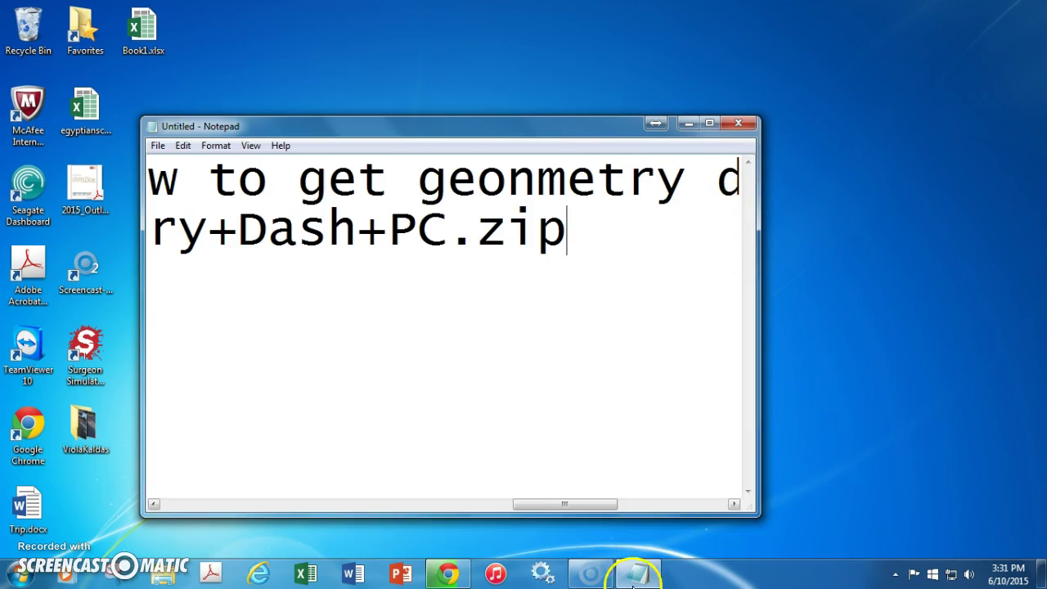
{"action": "left_click", "coordinate": [463, 579]}
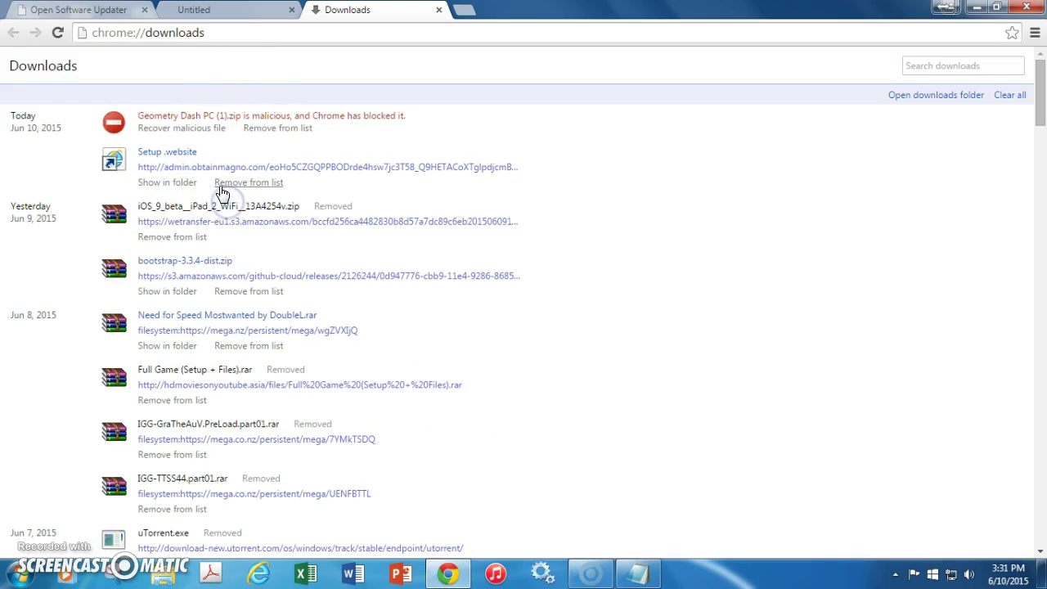
{"action": "left_click", "coordinate": [271, 131]}
{"action": "left_click", "coordinate": [209, 129]}
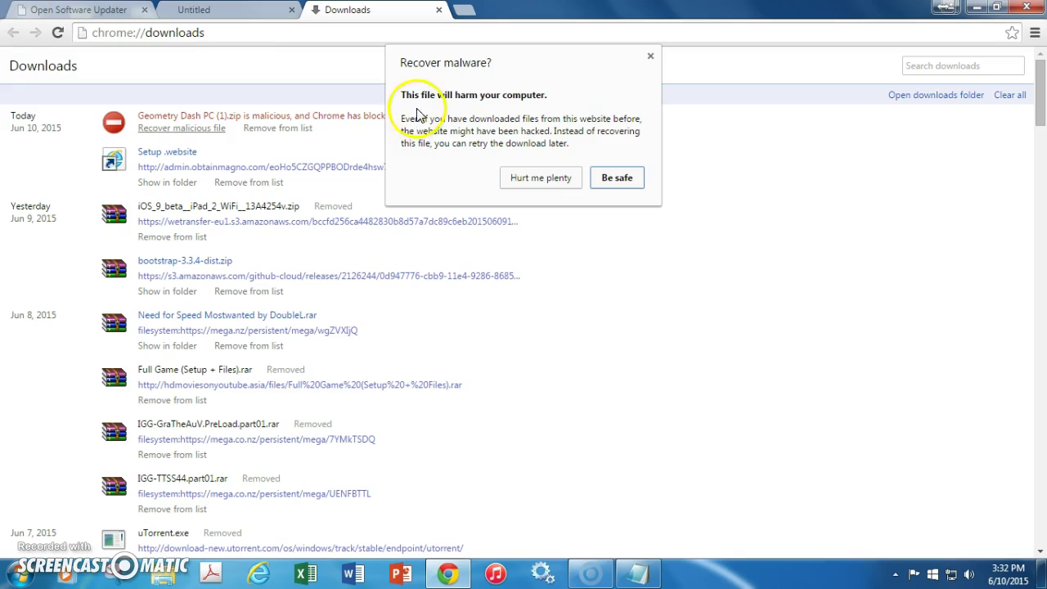
{"action": "left_click", "coordinate": [651, 56]}
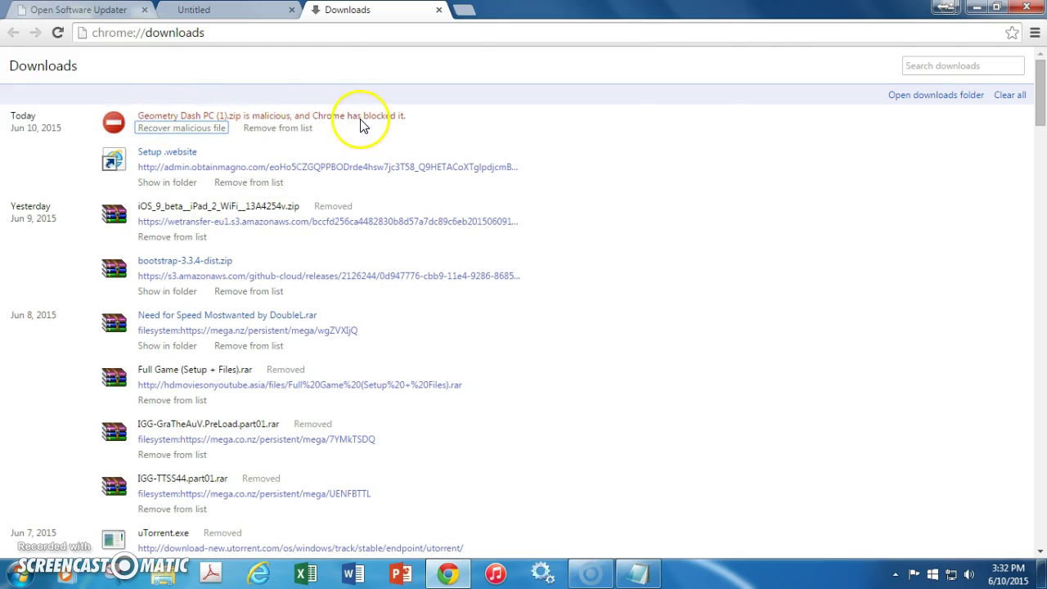
Minimize the browser and Notepad windows and open the Downloads folder in the file explorer
{"action": "left_click", "coordinate": [20, 576]}
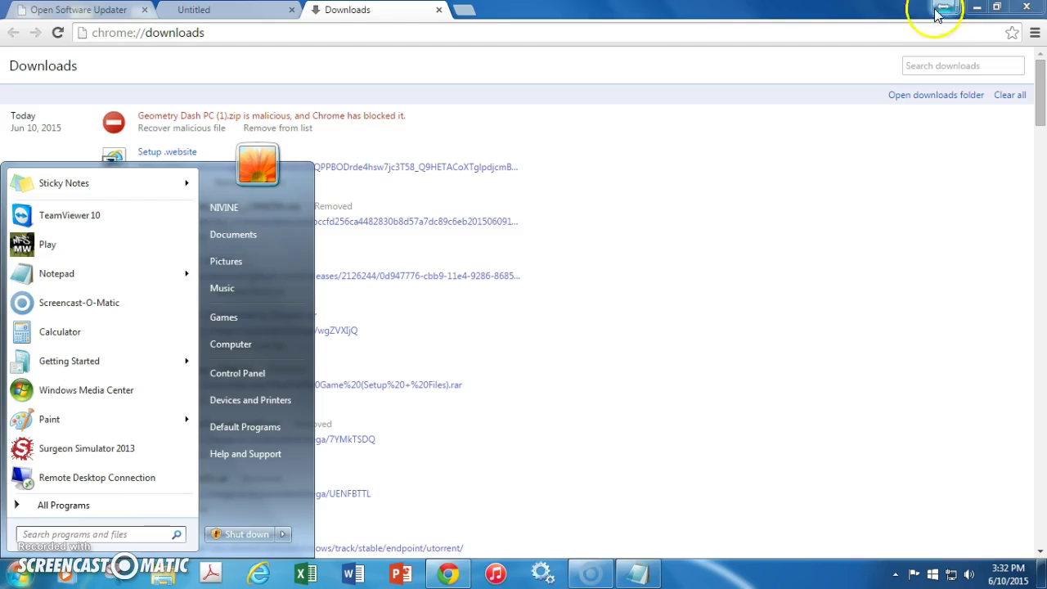
{"action": "left_click", "coordinate": [977, 6]}
{"action": "left_click", "coordinate": [977, 6]}
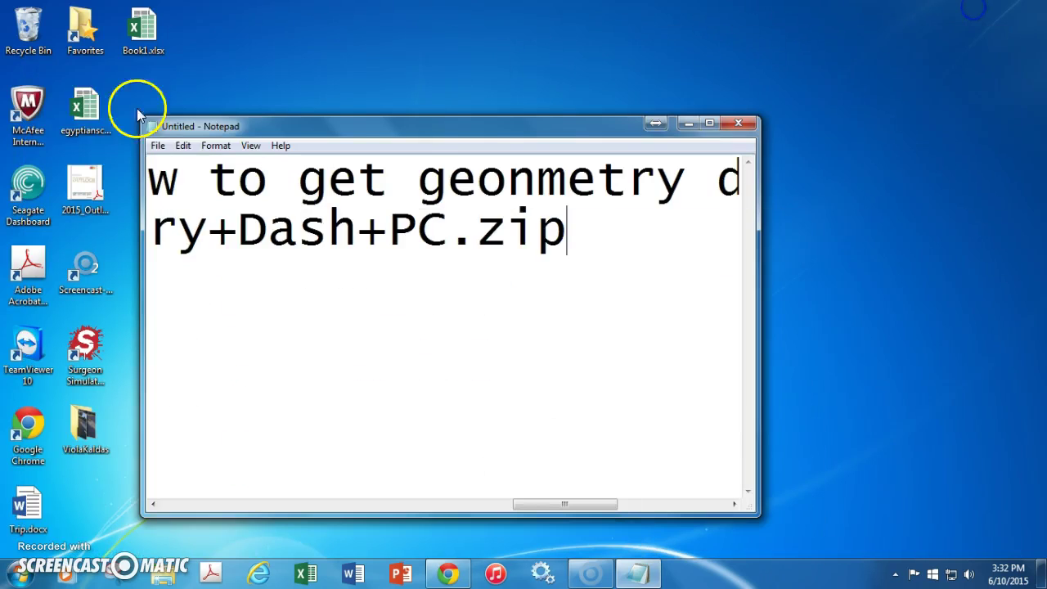
{"action": "left_click", "coordinate": [695, 122]}
{"action": "left_click", "coordinate": [41, 49]}
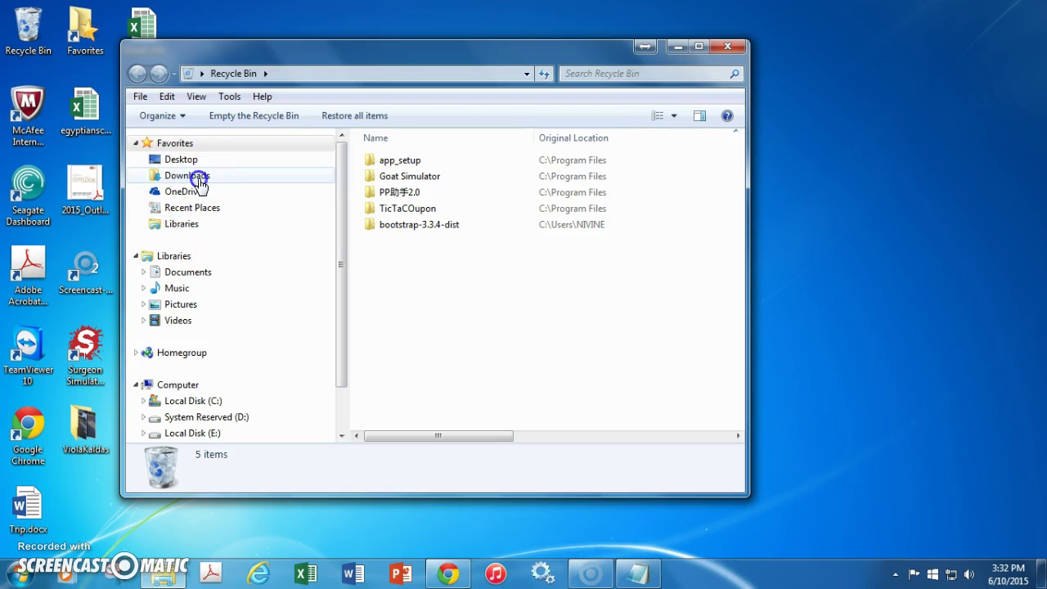
{"action": "left_click", "coordinate": [199, 180]}
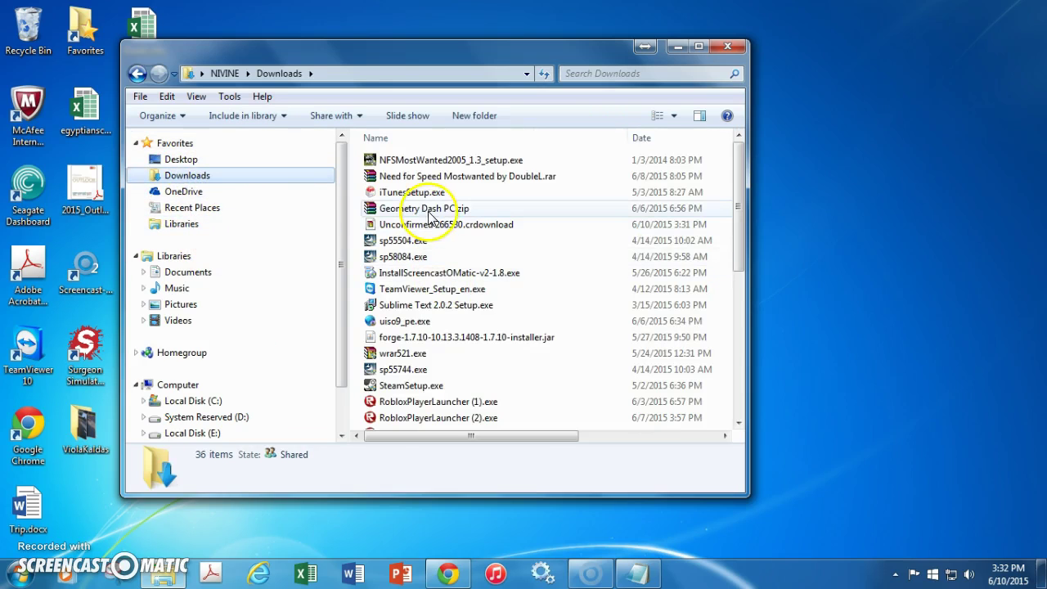
Move Geometry Dash PC.zip from the Downloads folder to the desktop and minimize the folder window
{"action": "left_click", "coordinate": [427, 210]}
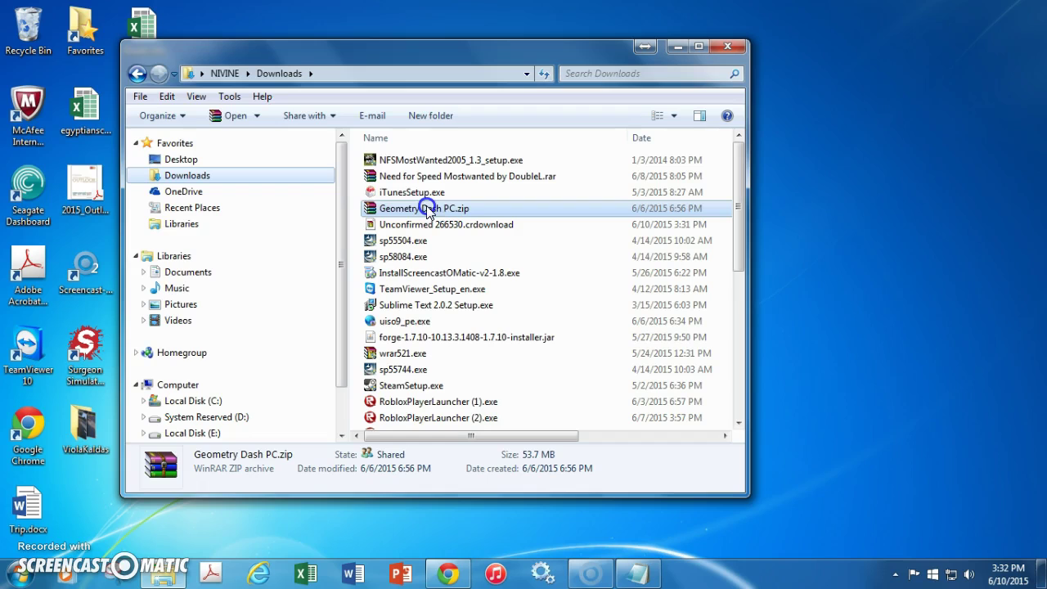
{"action": "left_click_drag", "start_coordinate": [161, 31], "coordinate": [201, 24]}
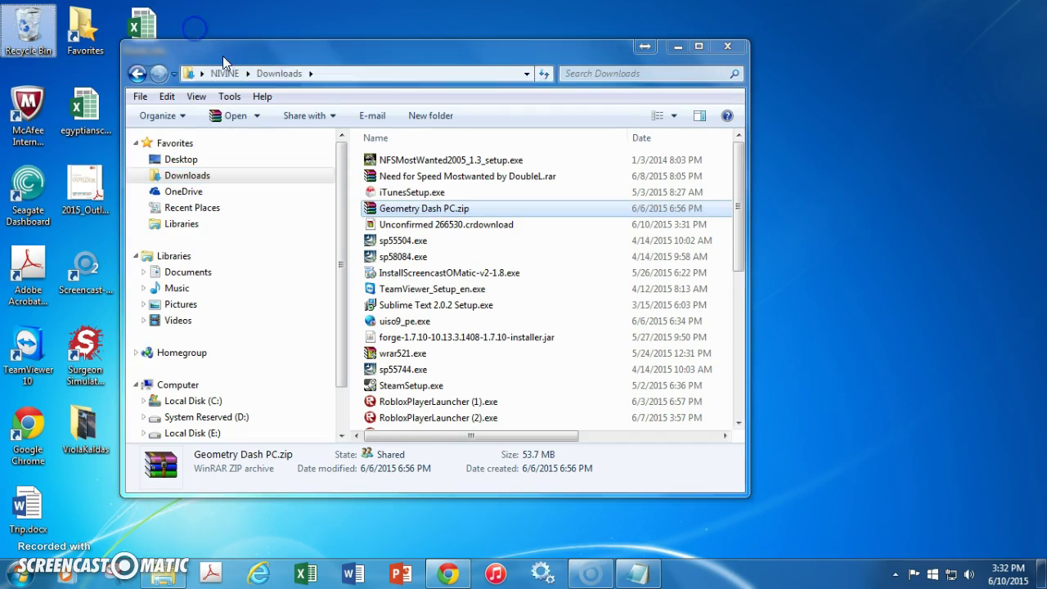
{"action": "left_click", "coordinate": [677, 47]}
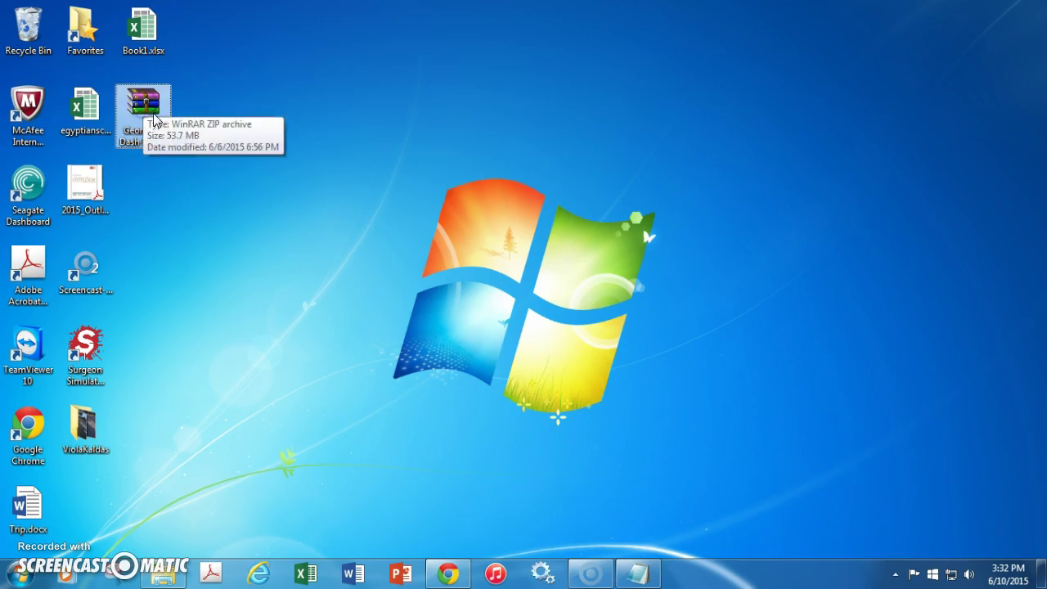
Close the Chrome browser window
{"action": "right_click", "coordinate": [275, 152]}
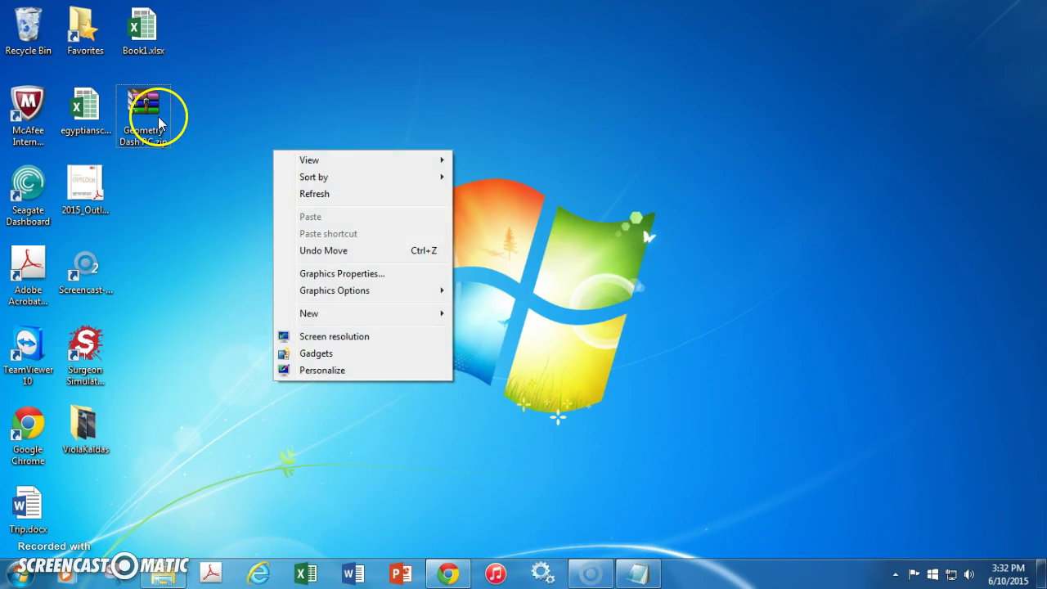
{"action": "left_click", "coordinate": [286, 122]}
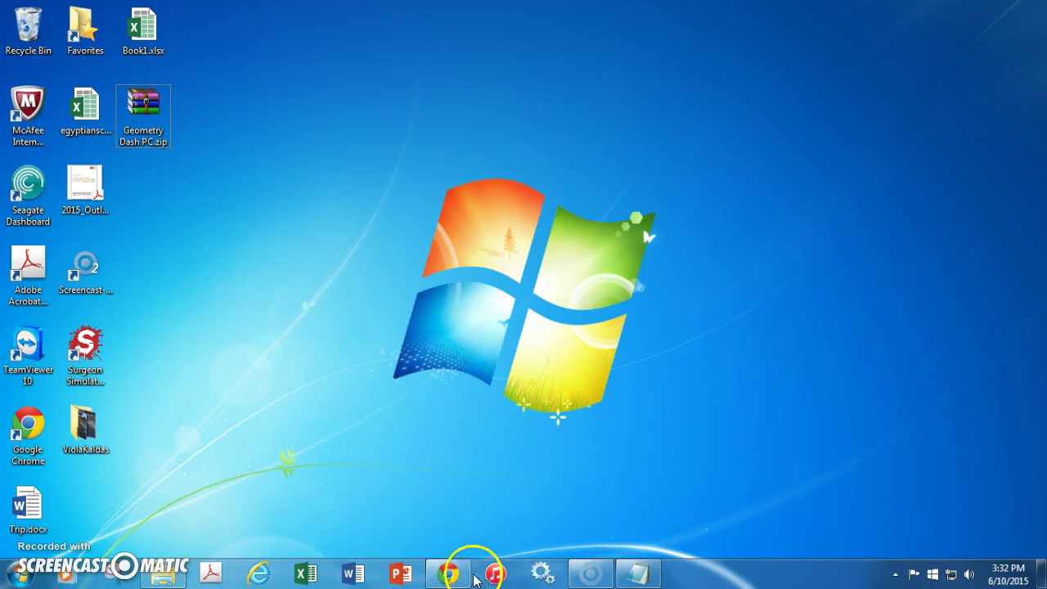
{"action": "left_click_drag", "start_coordinate": [448, 575], "coordinate": [445, 526]}
{"action": "left_click", "coordinate": [428, 529]}
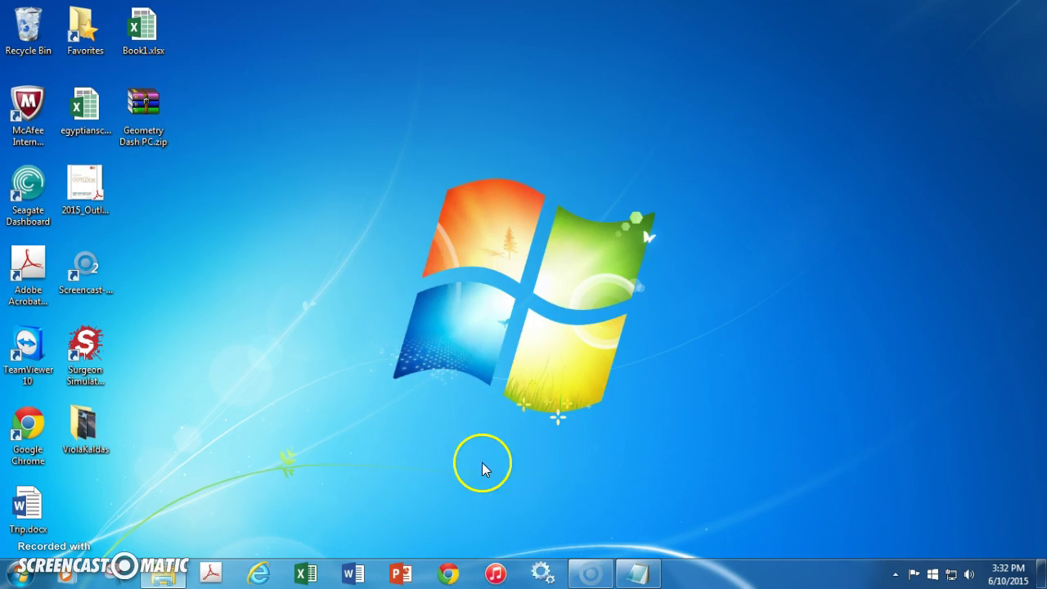
Switch to Notepad and add the line "2. I dont know why it said that." below the download link instruction
{"action": "right_click", "coordinate": [144, 103]}
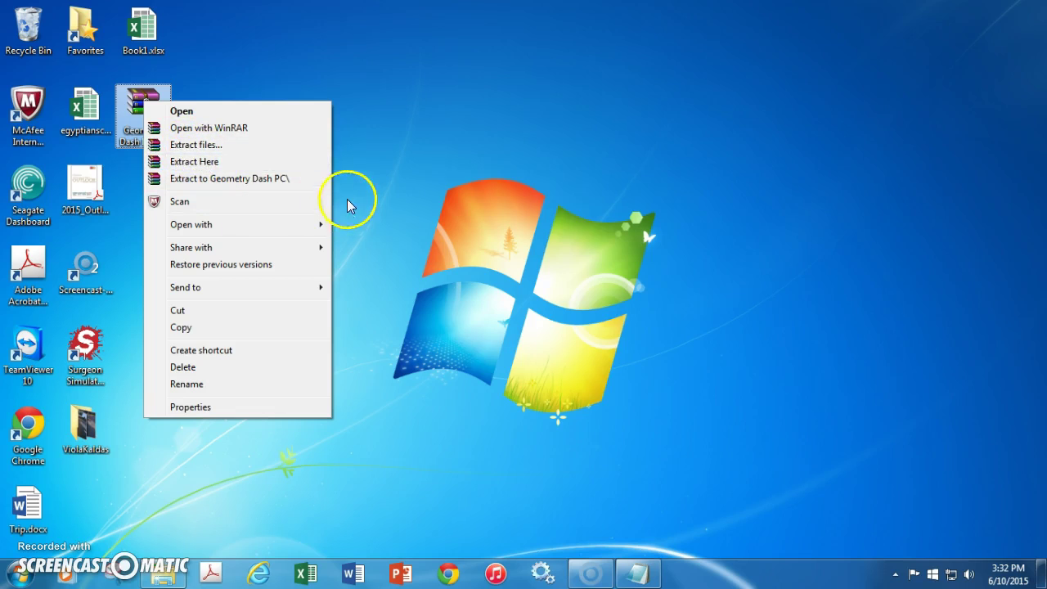
{"action": "left_click", "coordinate": [638, 571]}
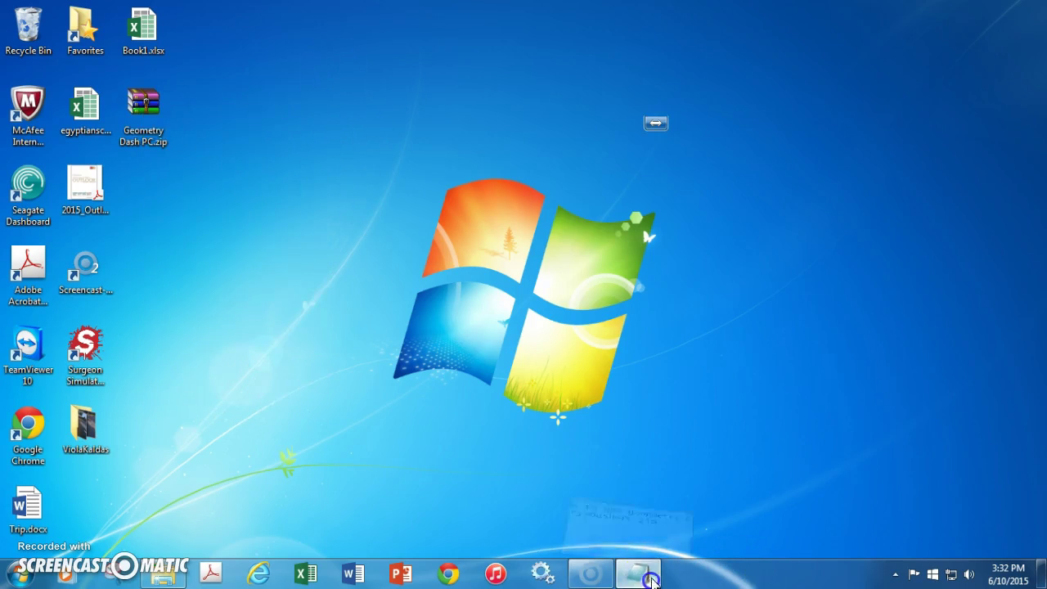
{"action": "left_click", "coordinate": [613, 537]}
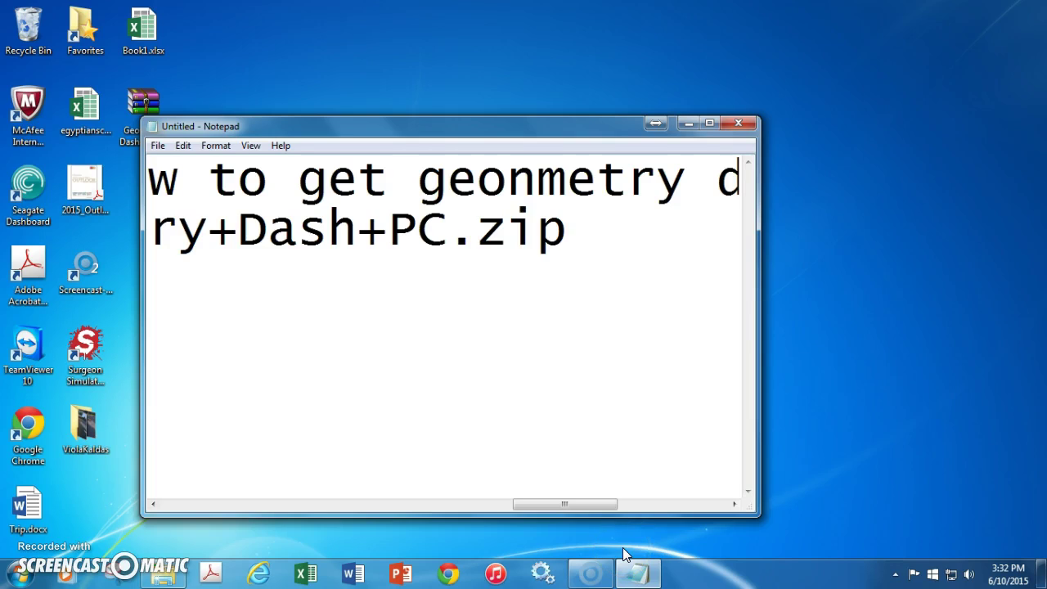
{"action": "key", "text": "Return"}
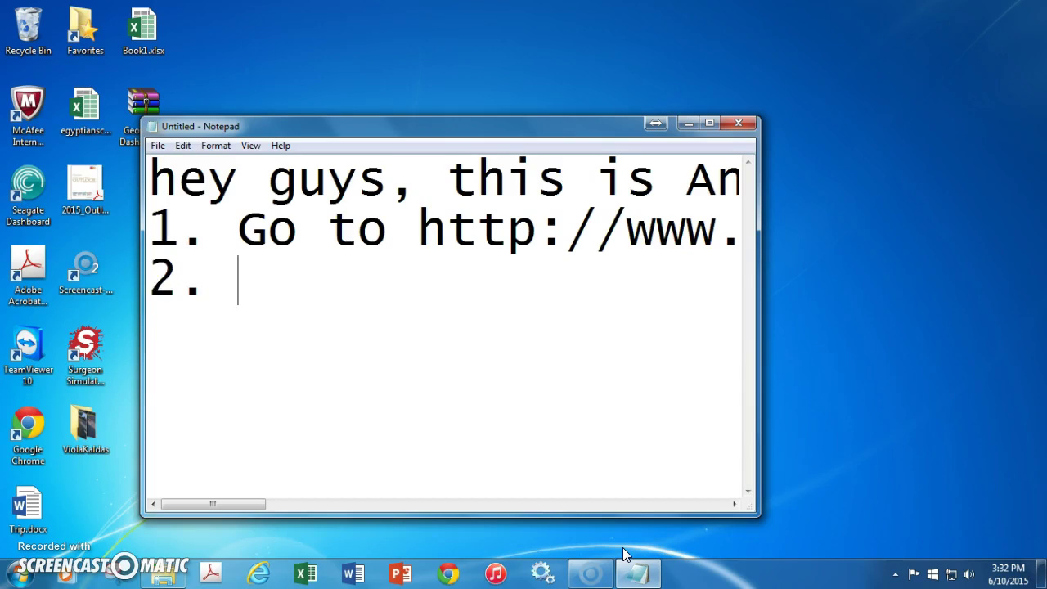
{"action": "type", "text": "2. I dont"}
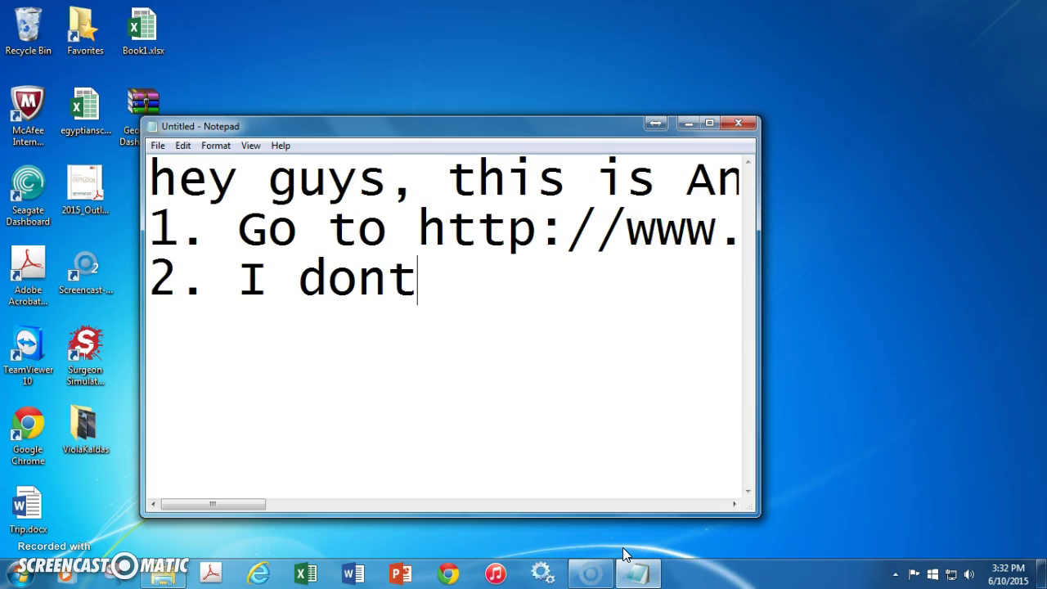
{"action": "type", "text": " knoi"}
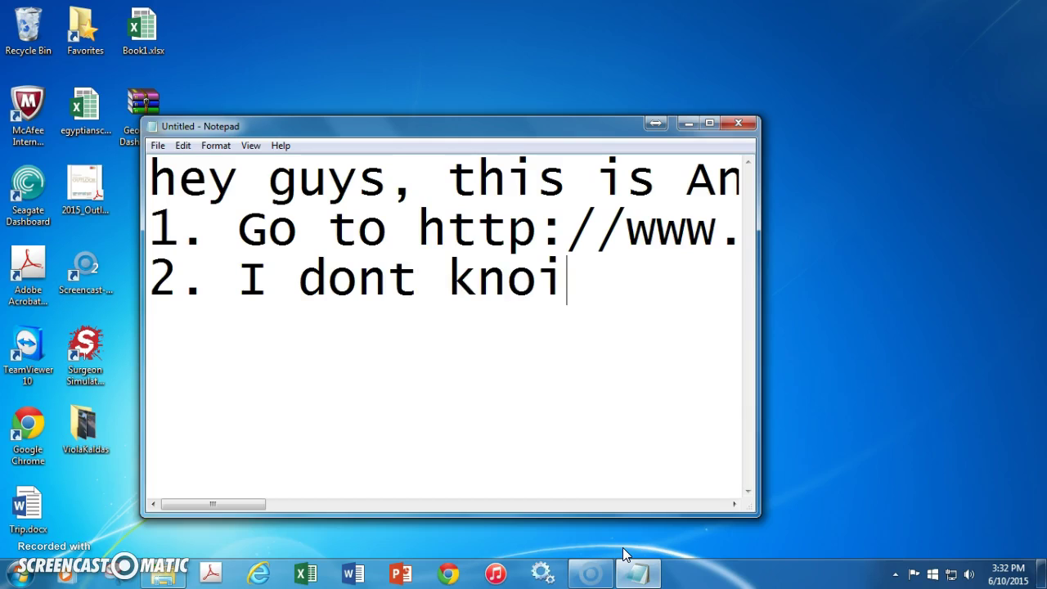
{"action": "key", "text": "BackSpace"}
{"action": "type", "text": "w why "}
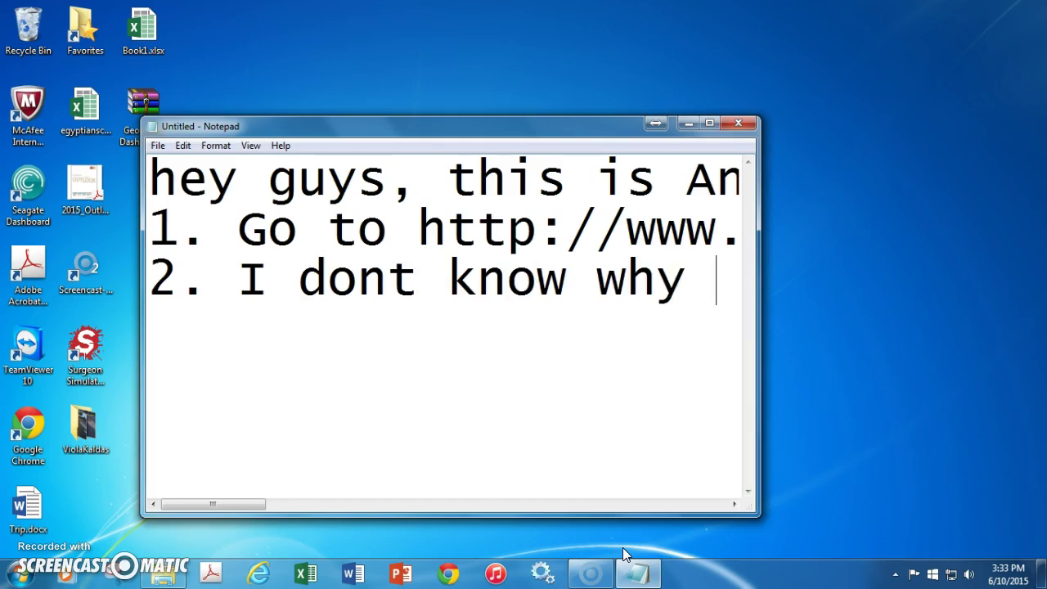
{"action": "type", "text": "it"}
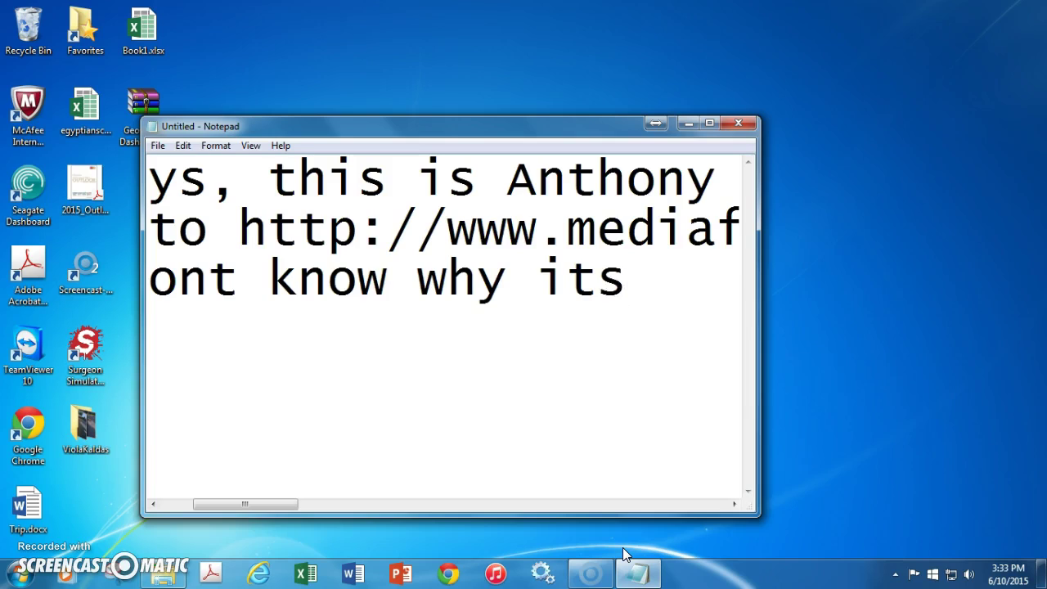
{"action": "type", "text": " sai"}
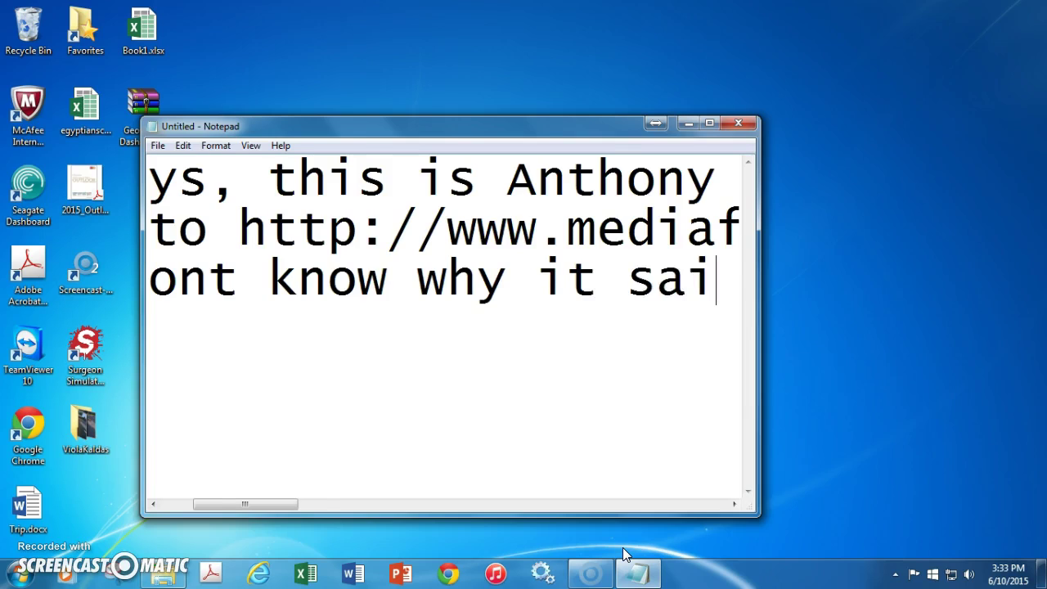
{"action": "type", "text": "d that."}
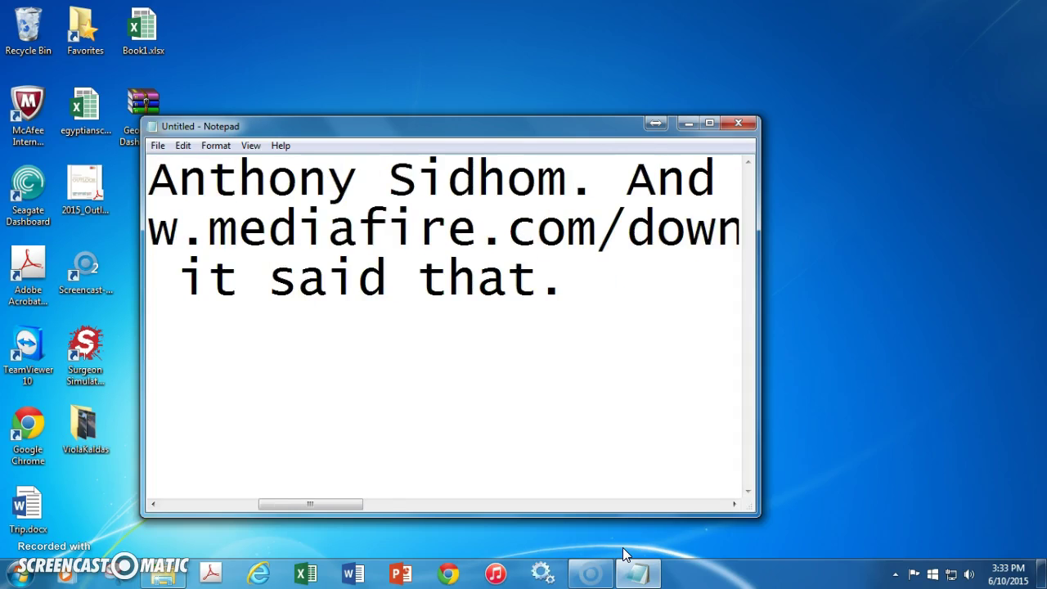
Join the line starting with "2." to the end of the download link line by removing the line break
{"action": "key", "text": "Home"}
{"action": "key", "text": "BackSpace"}
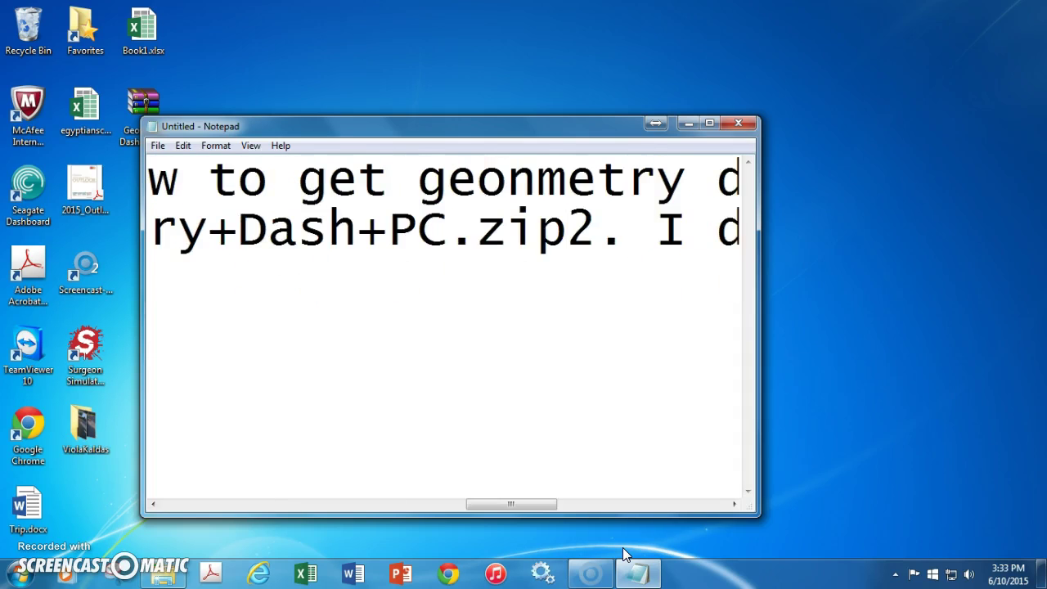
{"action": "type", "text": "."}
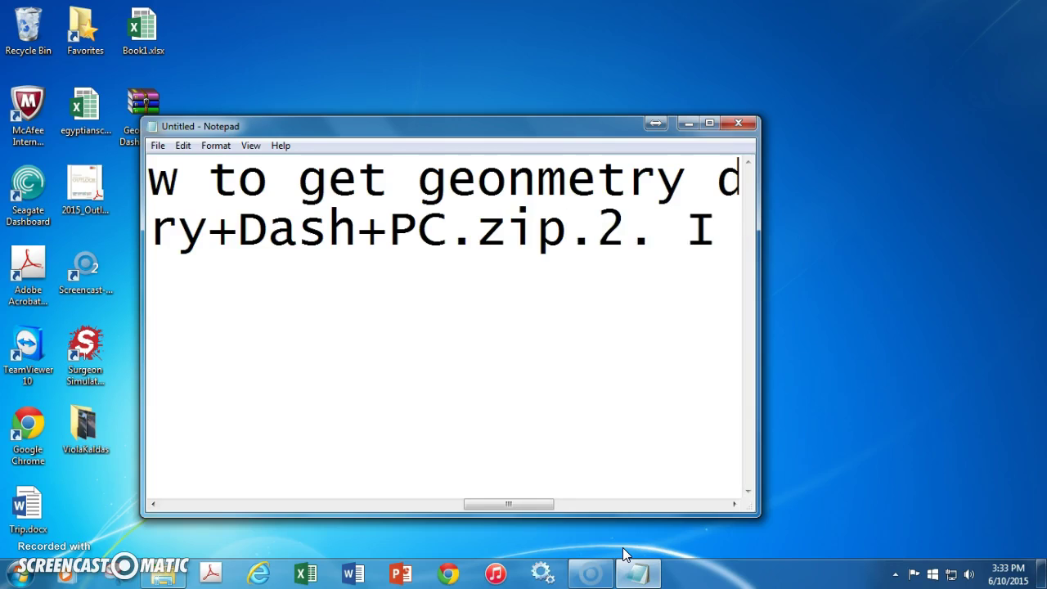
{"action": "key", "text": "BackSpace"}
{"action": "type", "text": "0"}
{"action": "key", "text": "BackSpace"}
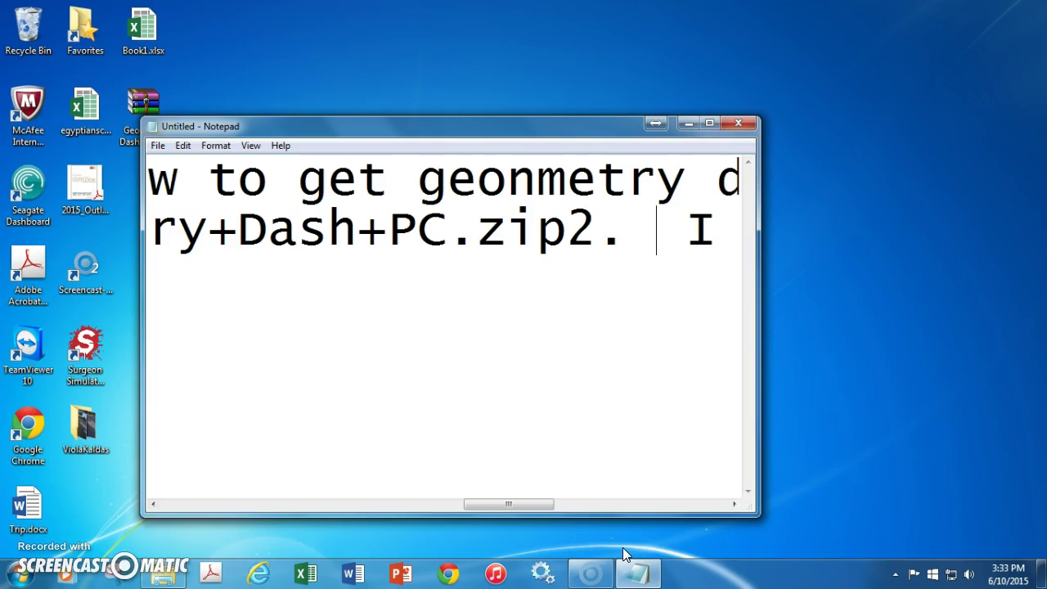
Insert the sentence "The las time i got it it was fine." right after "2." in the note
{"action": "type", "text": "The "}
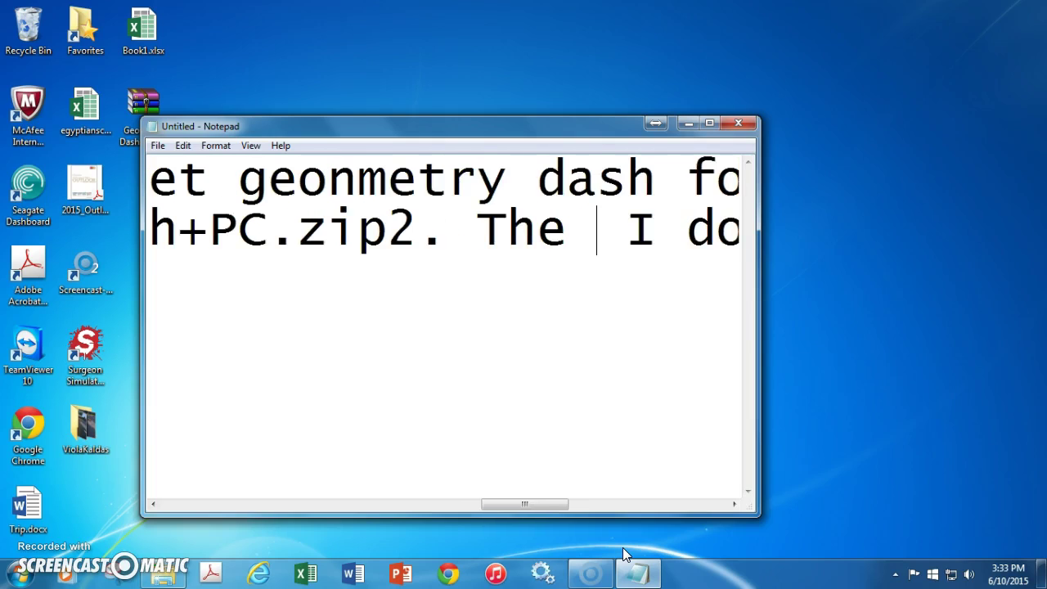
{"action": "type", "text": "las "}
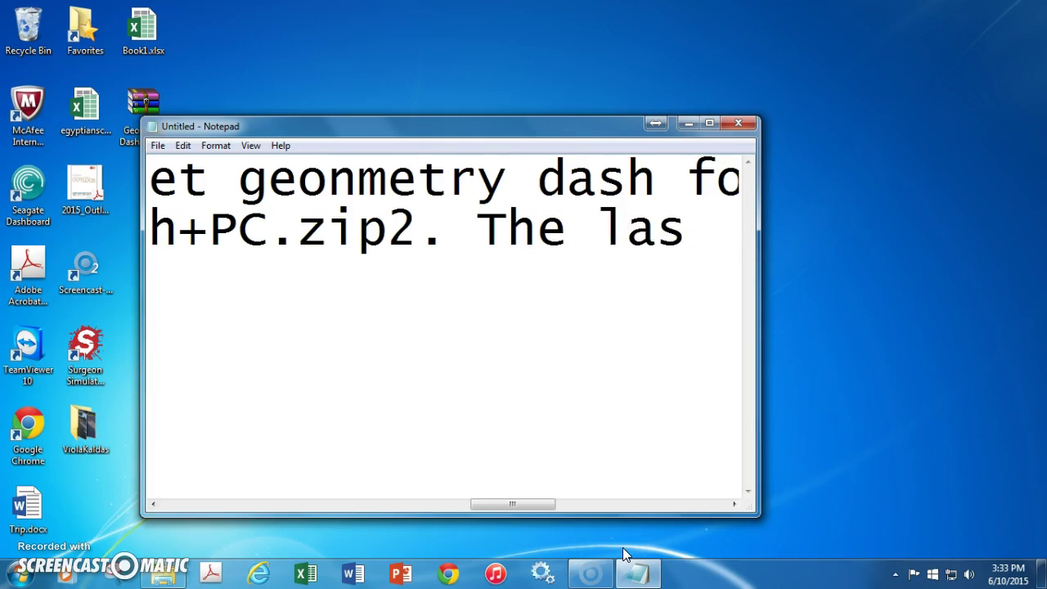
{"action": "type", "text": "time"}
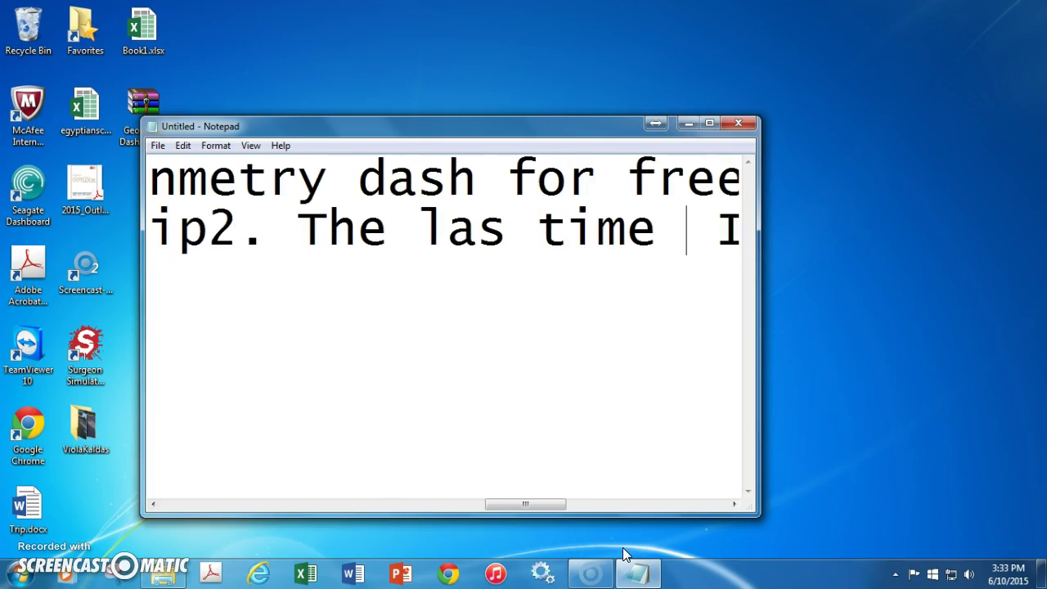
{"action": "type", "text": " i got it"}
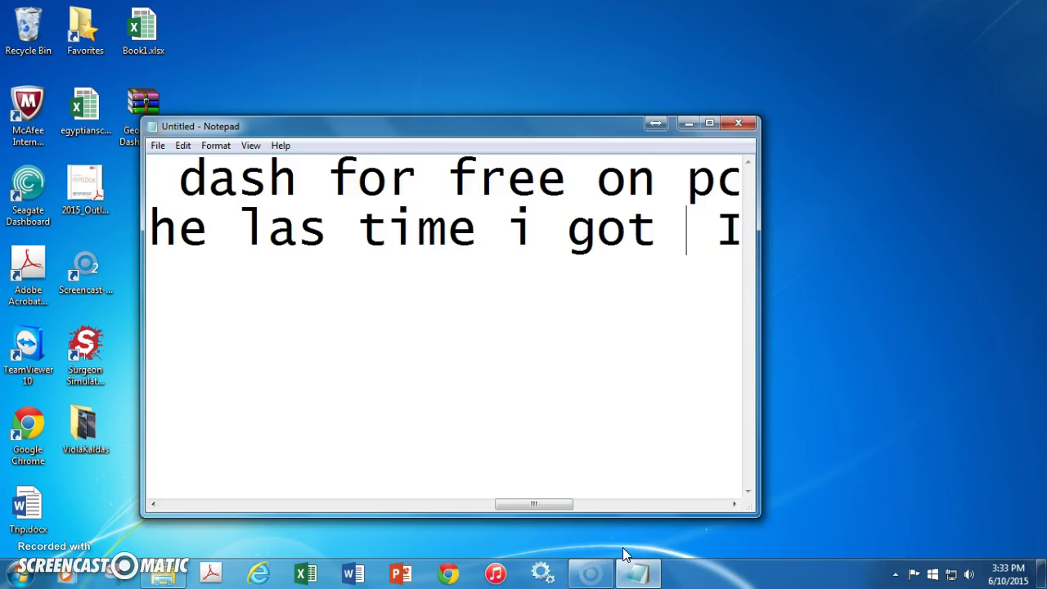
{"action": "type", "text": " it "}
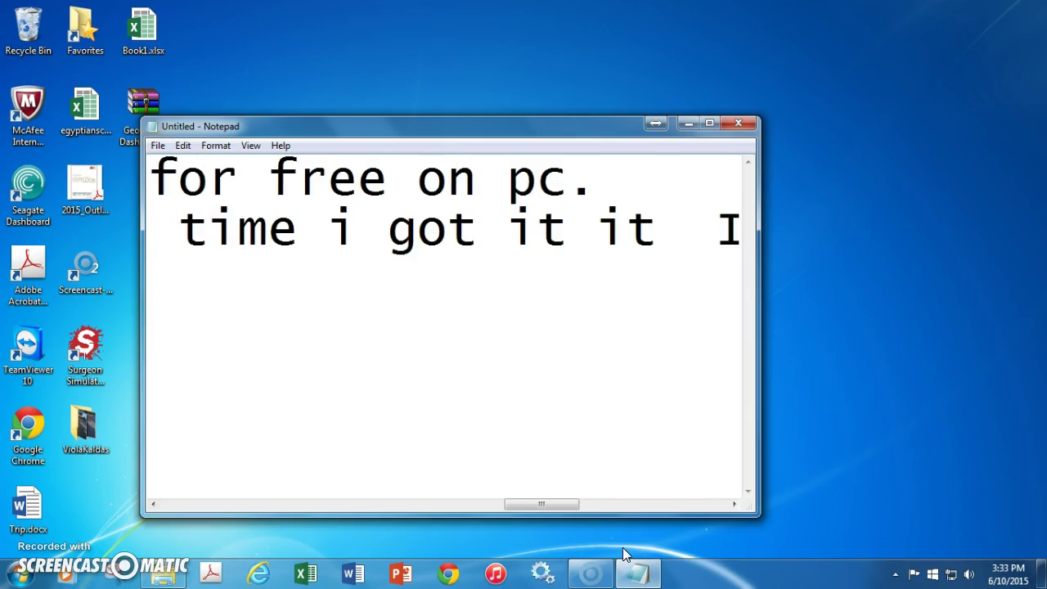
{"action": "type", "text": "was fine.  I d"}
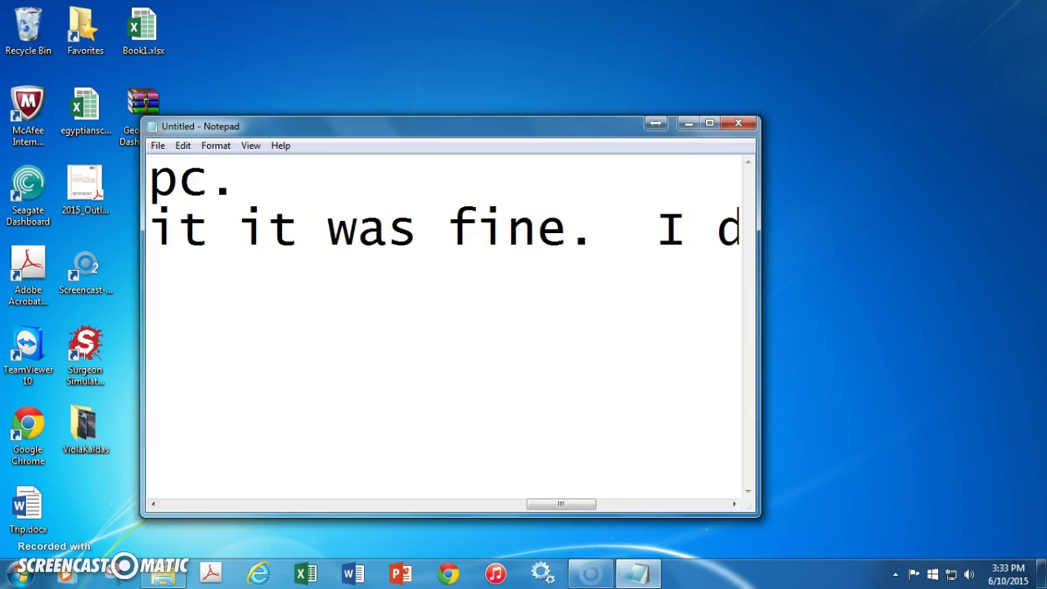
Add the line "2 Extract it" to the note above the sentence beginning "I dont know why it"
{"action": "left_click", "coordinate": [687, 122]}
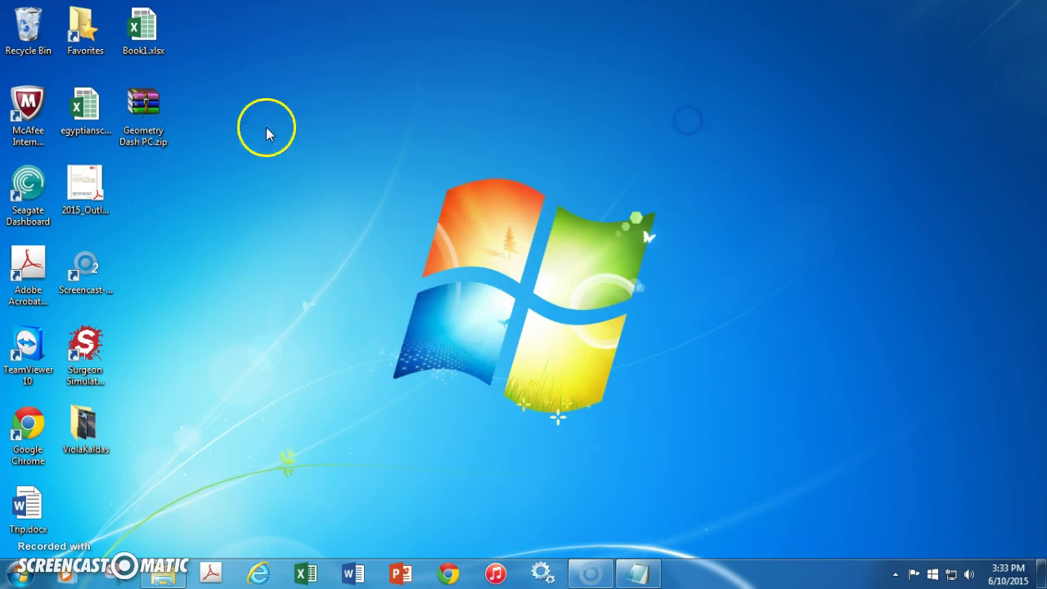
{"action": "right_click", "coordinate": [143, 122]}
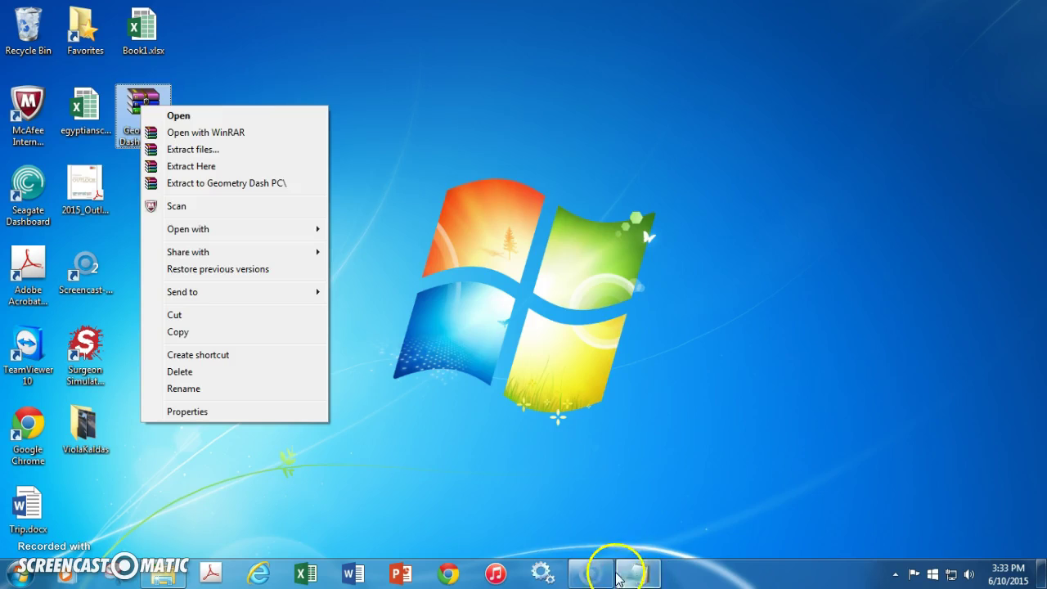
{"action": "left_click", "coordinate": [636, 573]}
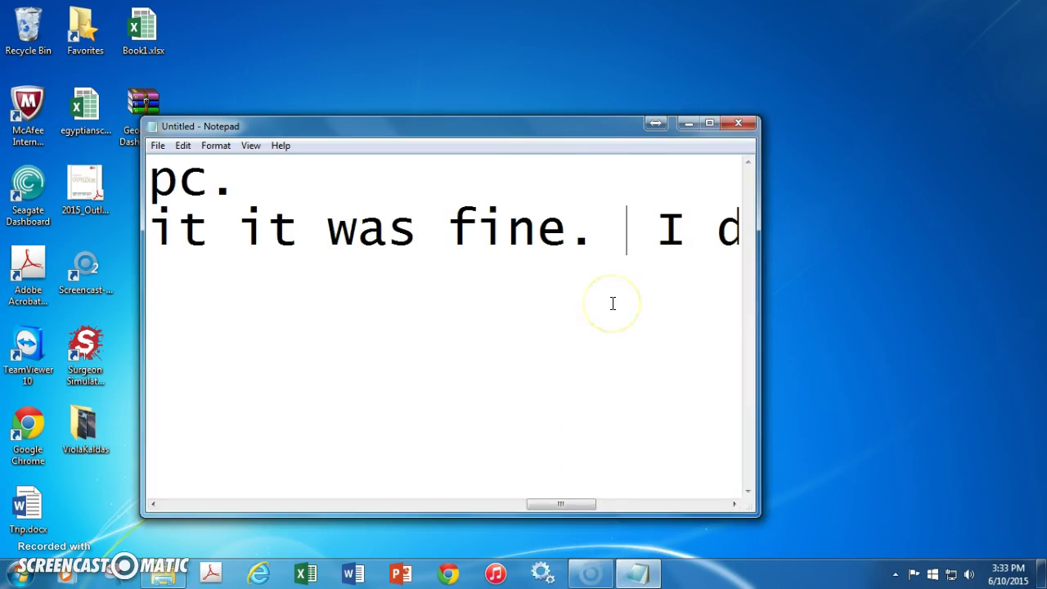
{"action": "key", "text": "Return"}
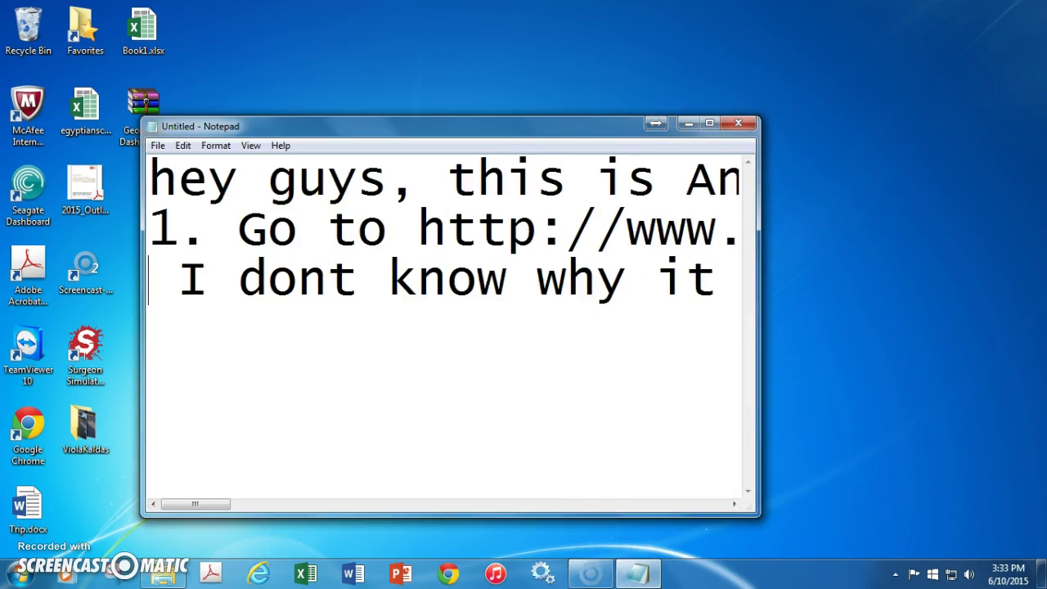
{"action": "key", "text": "Return"}
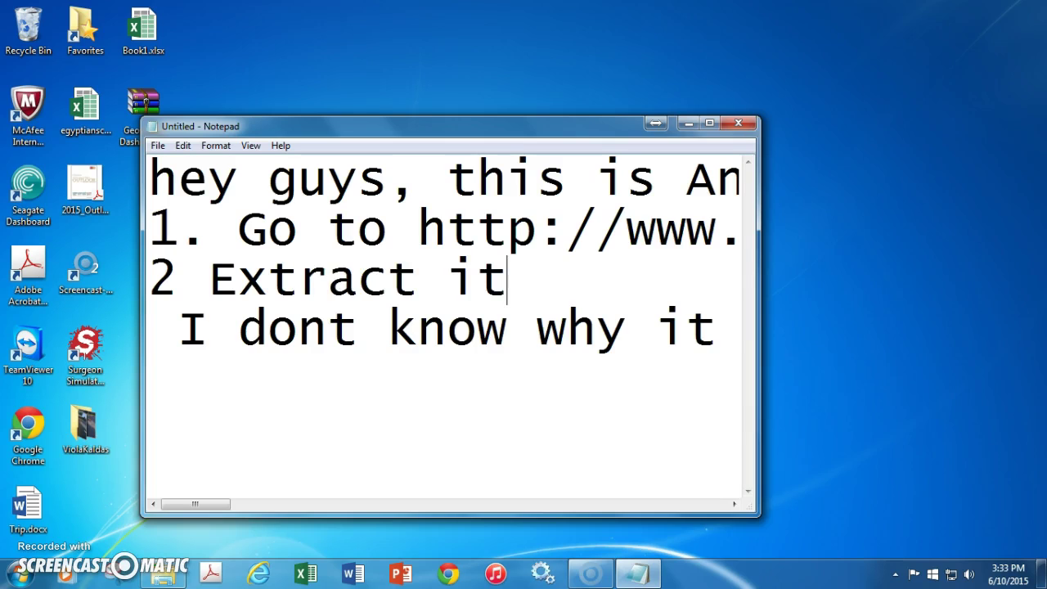
Extract Geometry Dash PC.zip into a Geometry Dash PC folder on the desktop with the default extraction options
{"action": "left_click", "coordinate": [689, 122]}
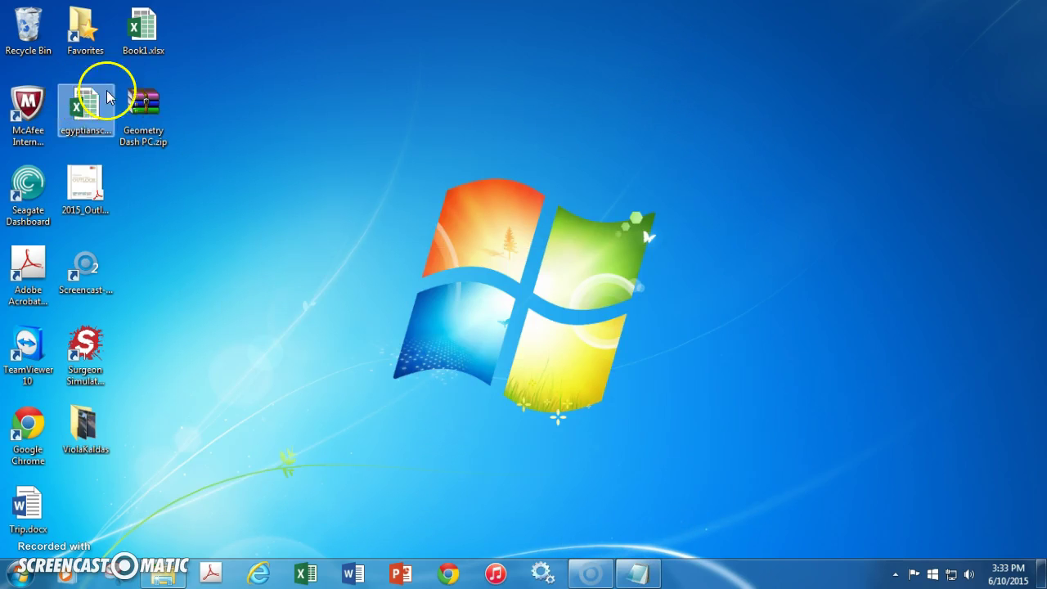
{"action": "right_click", "coordinate": [155, 121]}
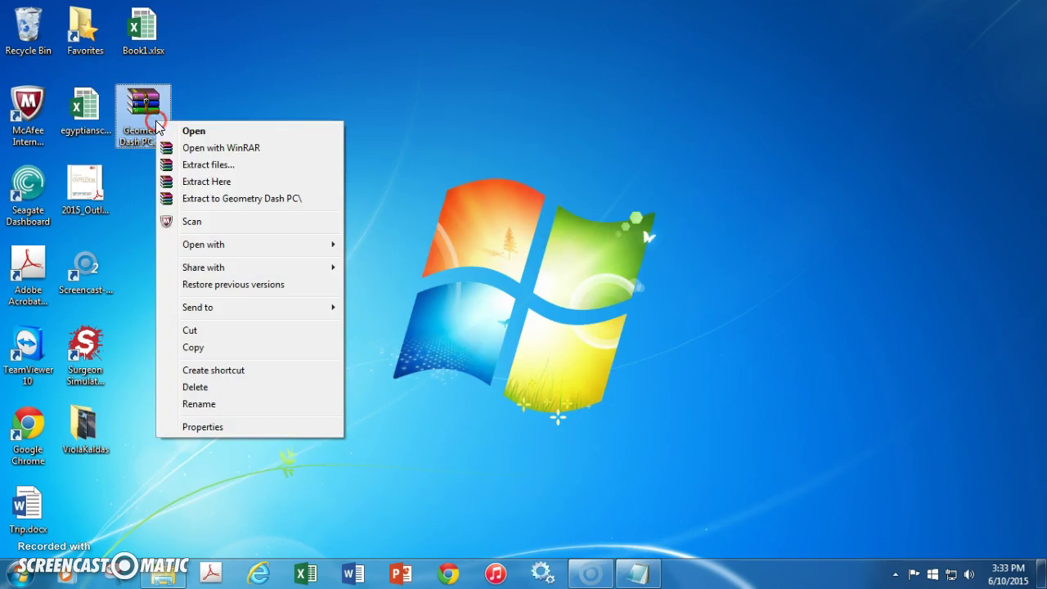
{"action": "left_click", "coordinate": [217, 167]}
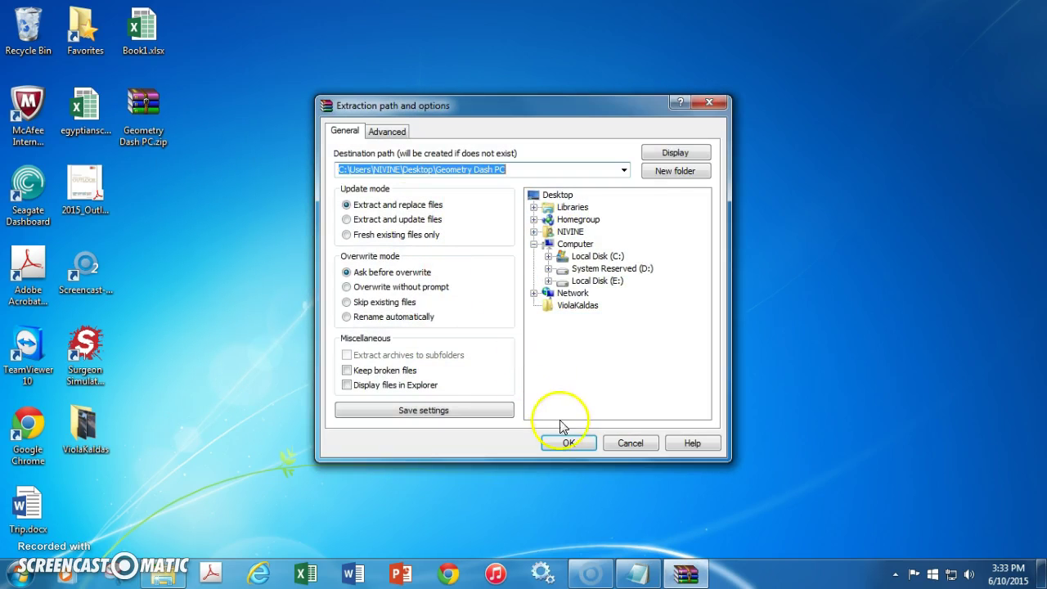
{"action": "left_click", "coordinate": [566, 443]}
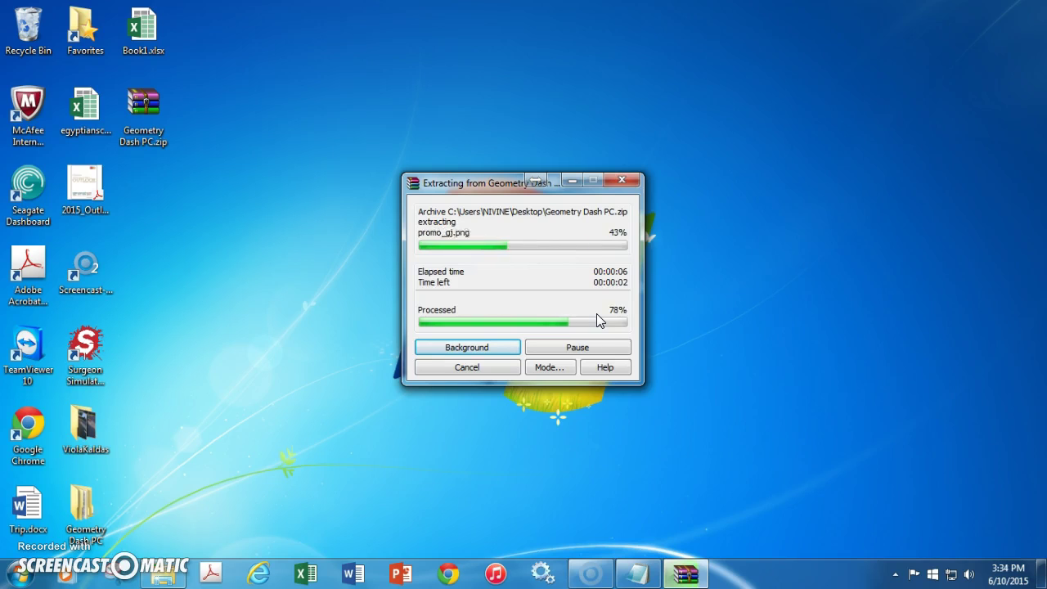
Try to open McAfee Internet Security from the hidden notification area icons
{"action": "left_click", "coordinate": [896, 575]}
{"action": "left_click", "coordinate": [870, 450]}
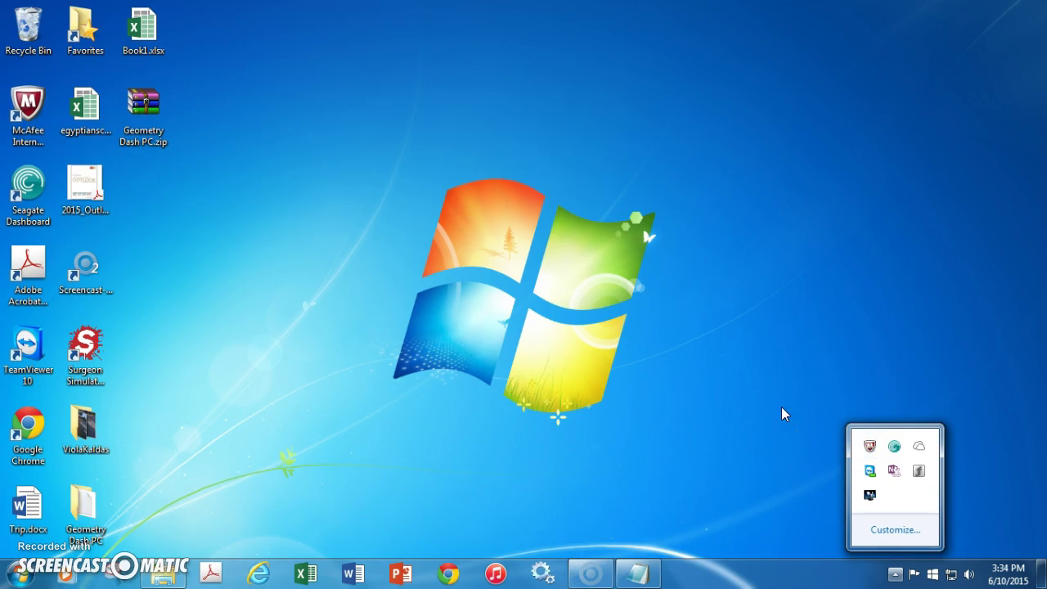
{"action": "left_click", "coordinate": [871, 448]}
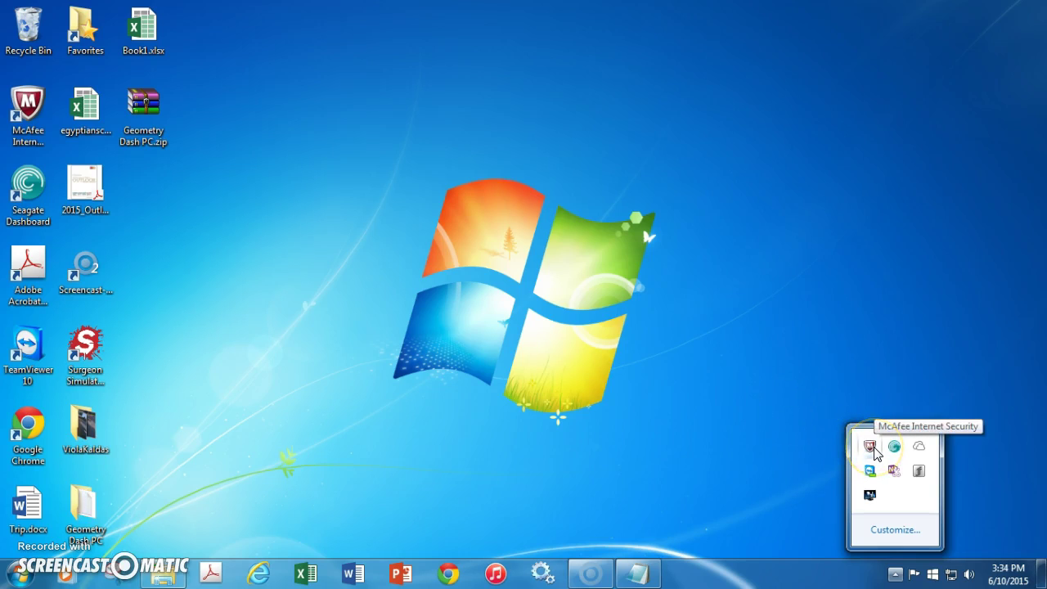
{"action": "left_click", "coordinate": [870, 448]}
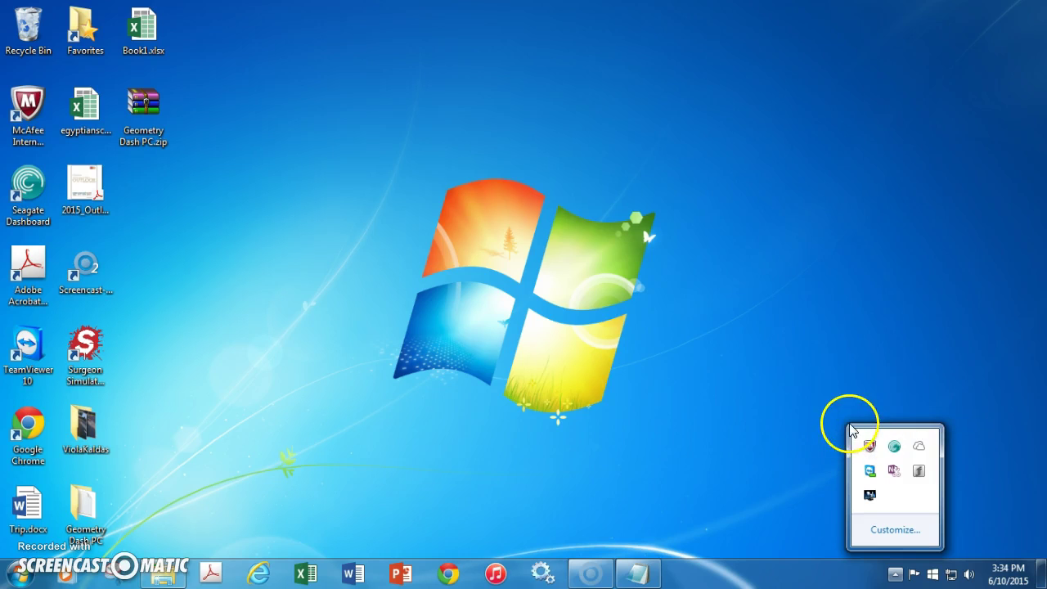
Open the extracted Geometry Dash PC folder, view its Read me!.txt file and close the text file
{"action": "left_click", "coordinate": [102, 491]}
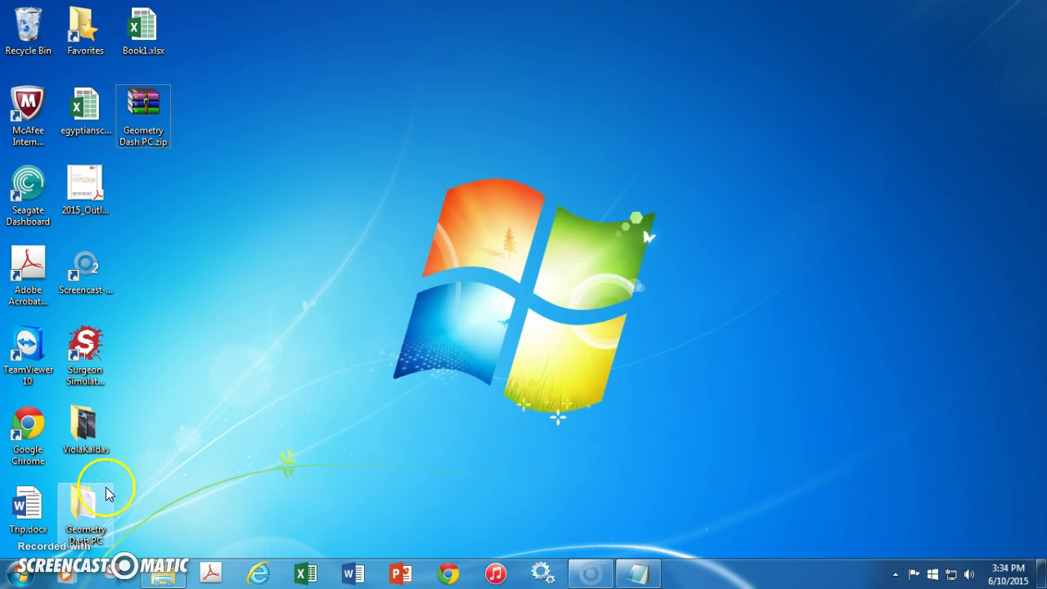
{"action": "double_click", "coordinate": [99, 491]}
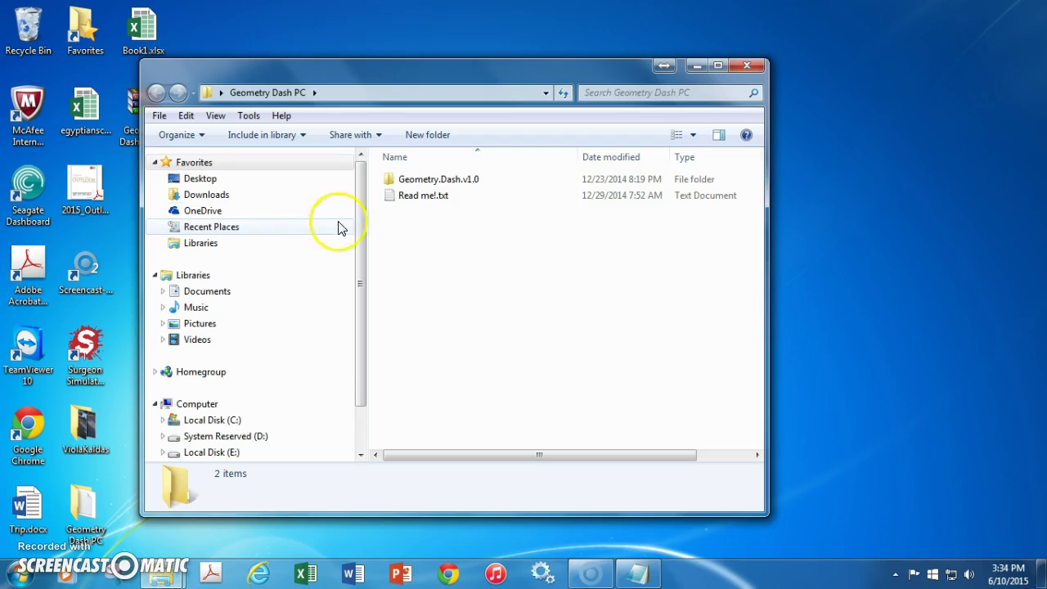
{"action": "double_click", "coordinate": [392, 196]}
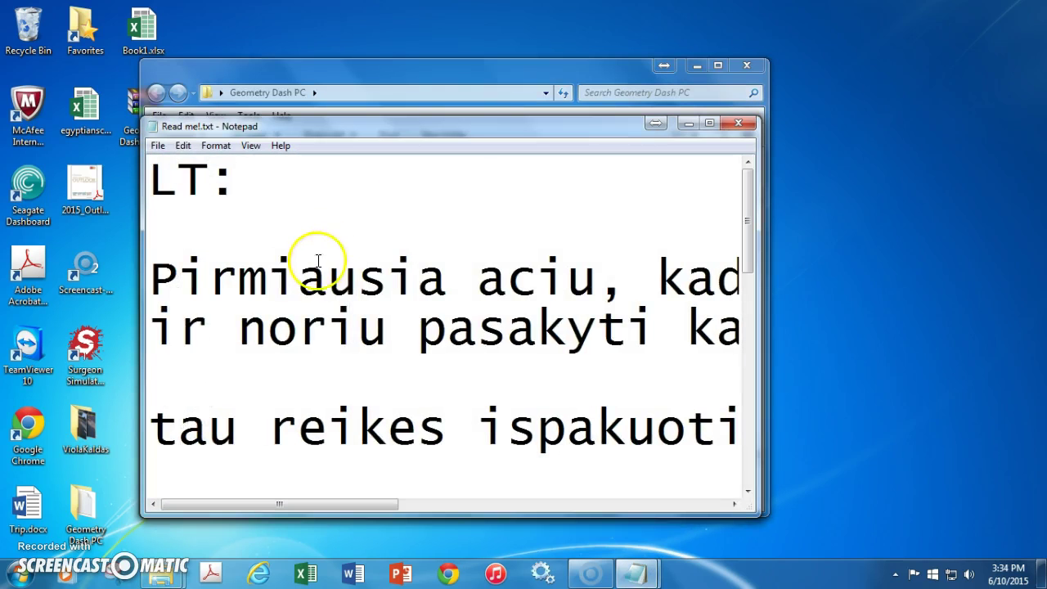
{"action": "left_click_drag", "start_coordinate": [368, 504], "coordinate": [799, 444]}
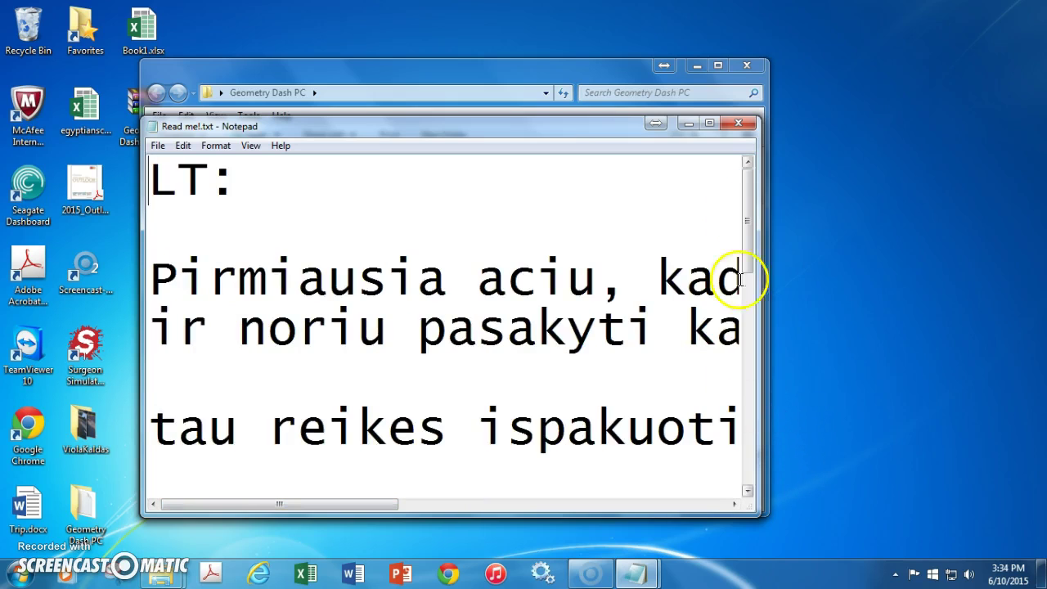
{"action": "left_click", "coordinate": [741, 126]}
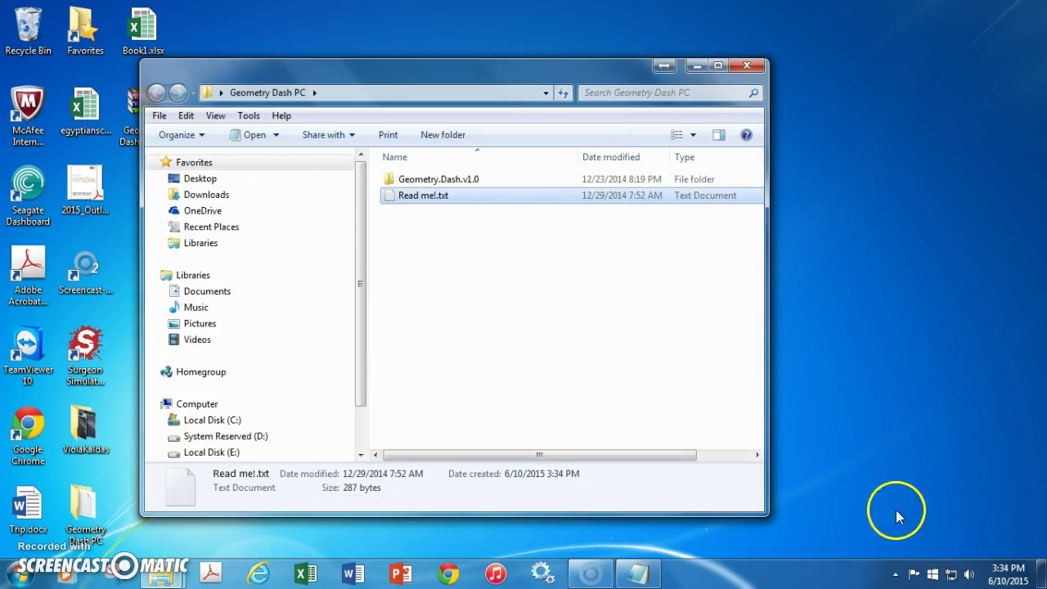
Search the installed programs for "mc", open McAfee Internet Security to check the protection status, and minimize it
{"action": "left_click", "coordinate": [895, 574]}
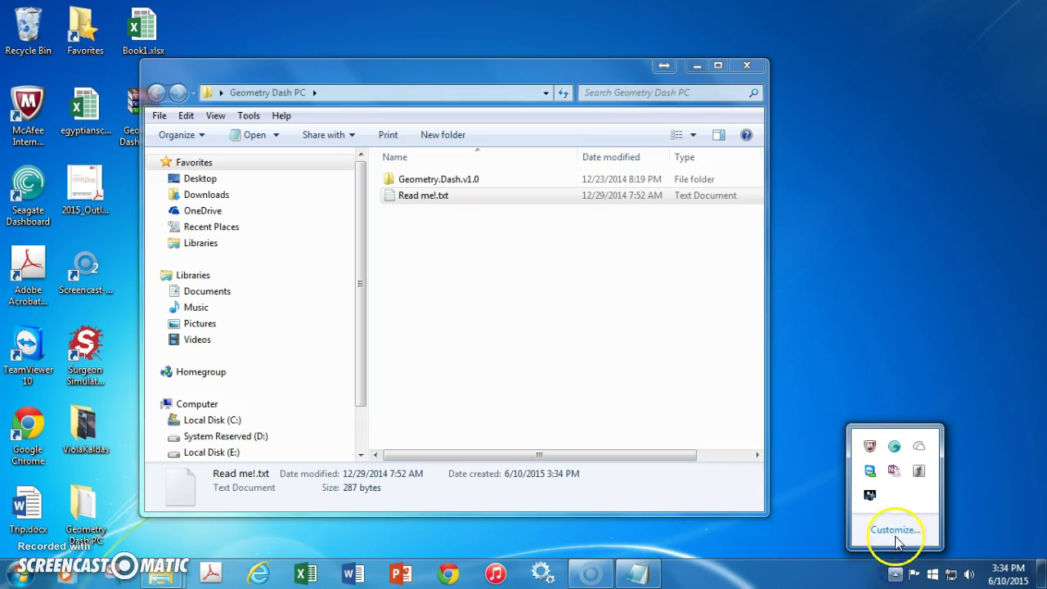
{"action": "left_click", "coordinate": [20, 575]}
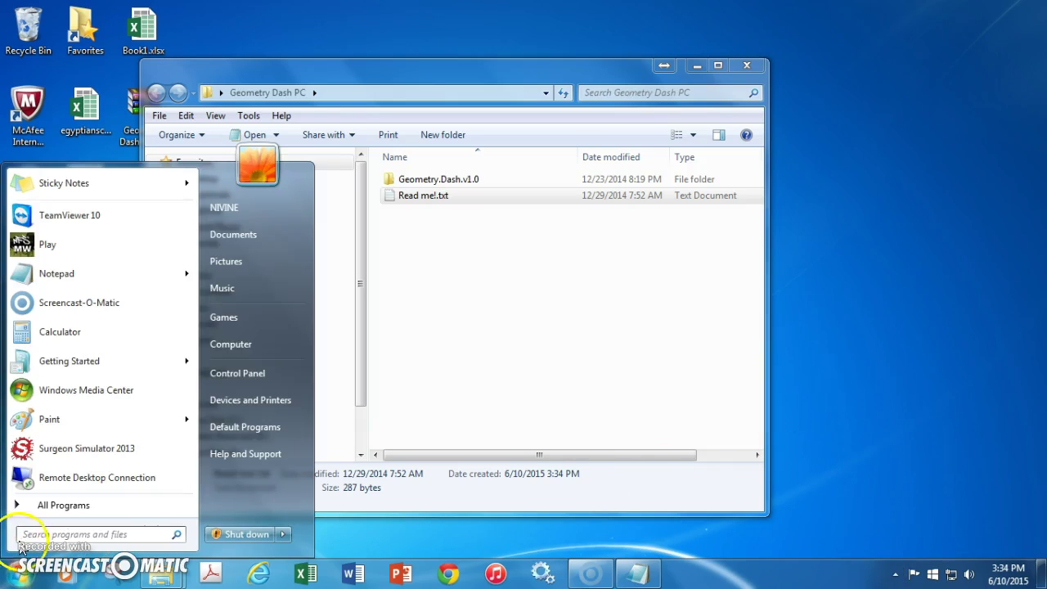
{"action": "type", "text": "mc"}
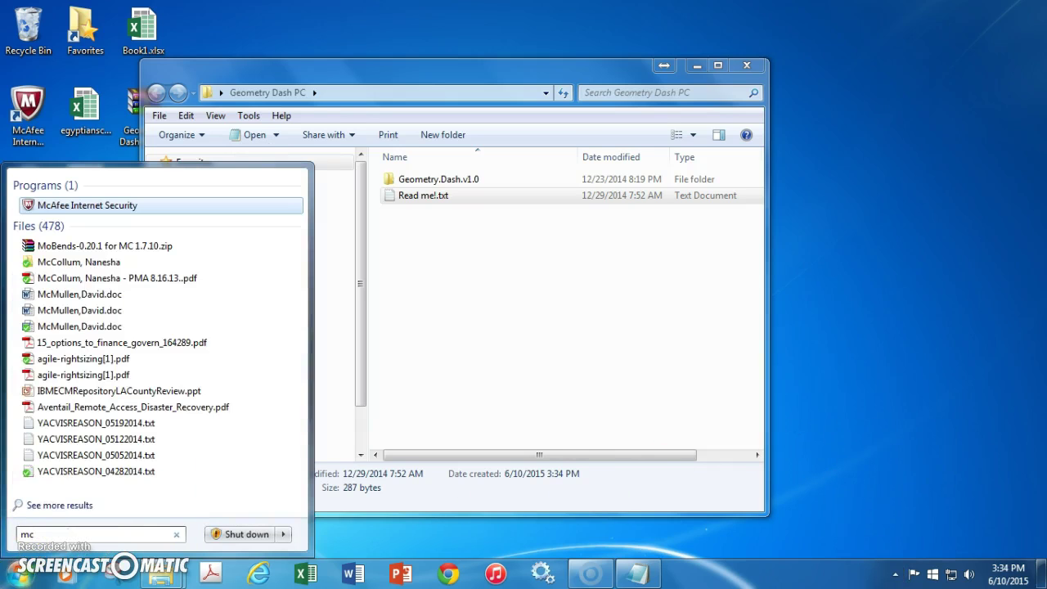
{"action": "left_click", "coordinate": [90, 208]}
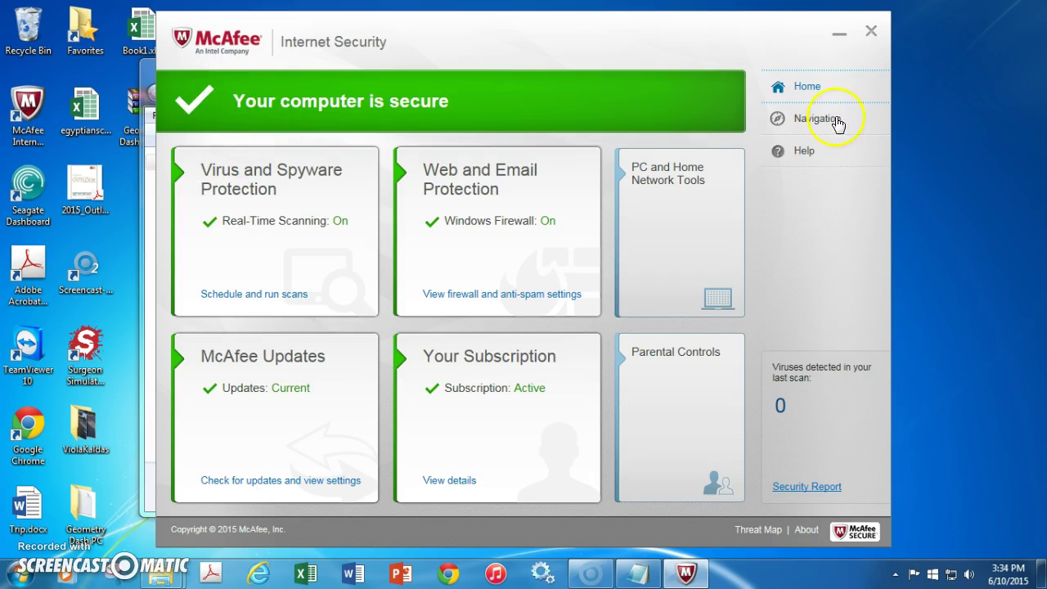
{"action": "left_click", "coordinate": [840, 34]}
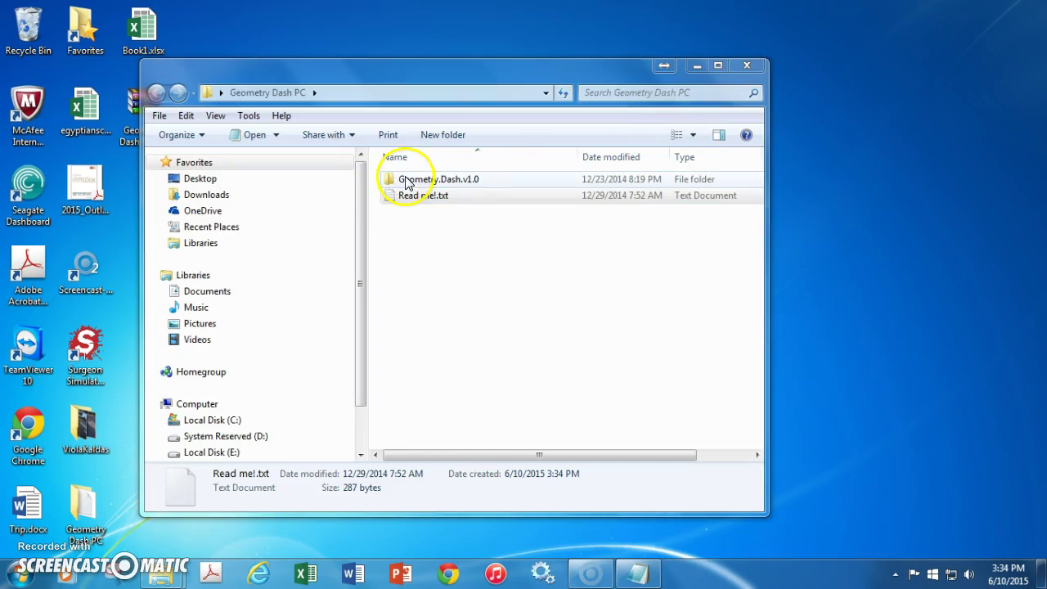
Create a shortcut to GeometryDash.exe inside the Geometry.Dash.v1.0 folder and rename it "Geometry Dash"
{"action": "double_click", "coordinate": [446, 179]}
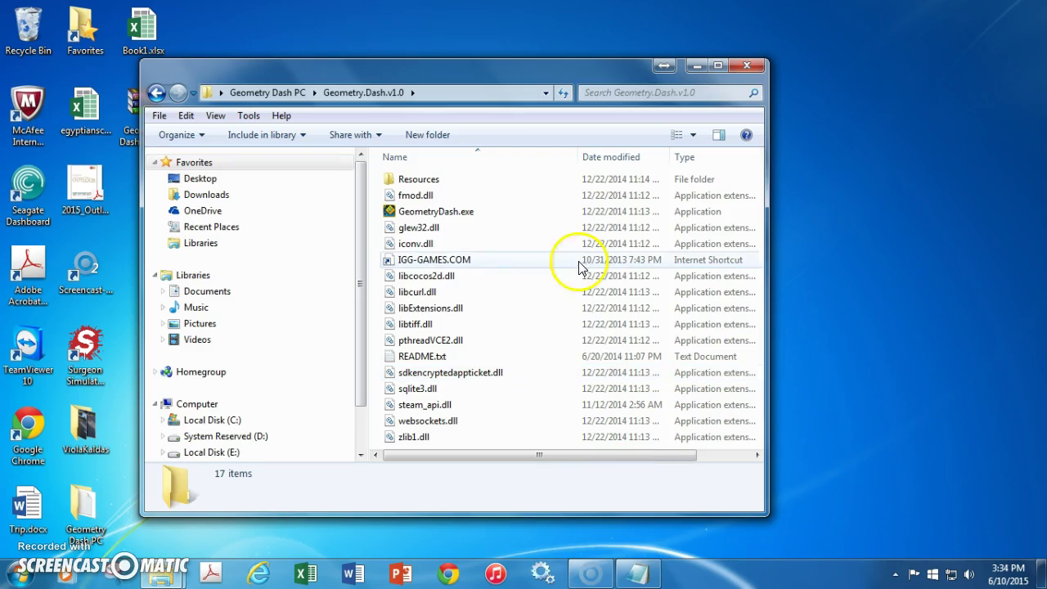
{"action": "right_click", "coordinate": [438, 212]}
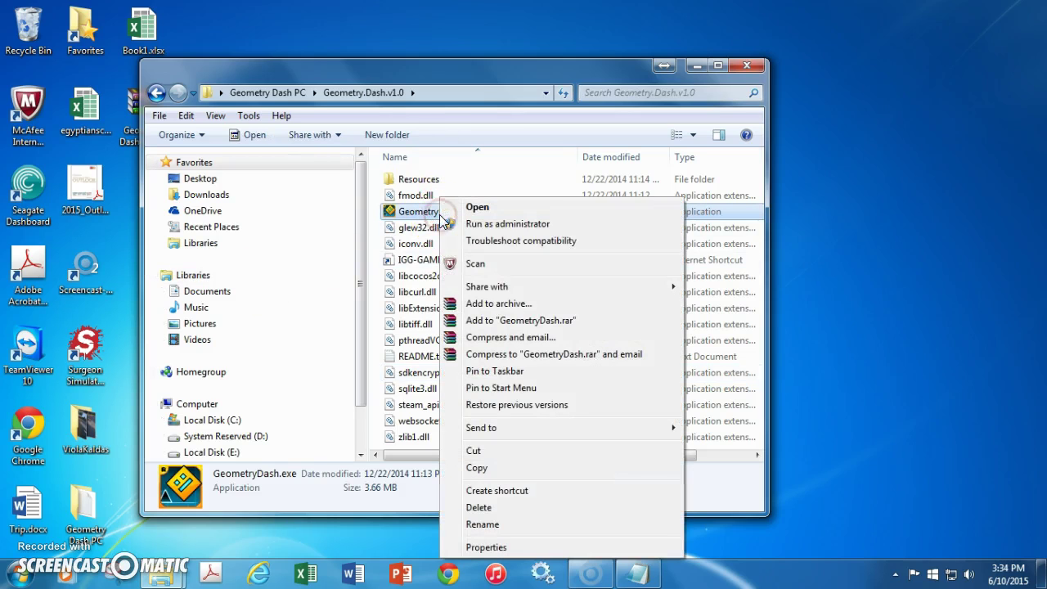
{"action": "left_click", "coordinate": [513, 490]}
{"action": "right_click", "coordinate": [481, 230]}
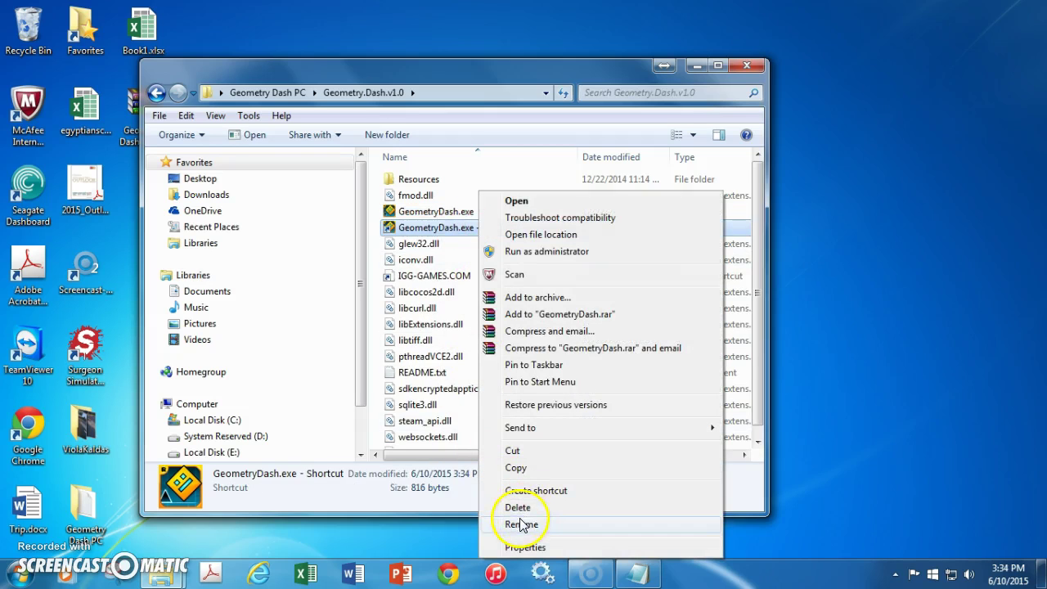
{"action": "left_click", "coordinate": [522, 525]}
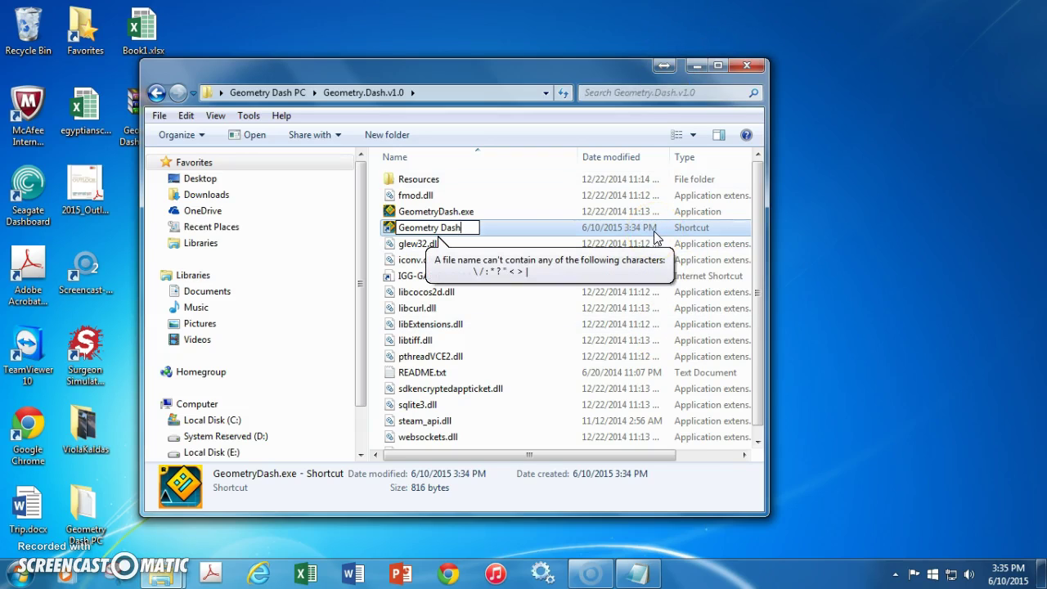
{"action": "left_click", "coordinate": [500, 231]}
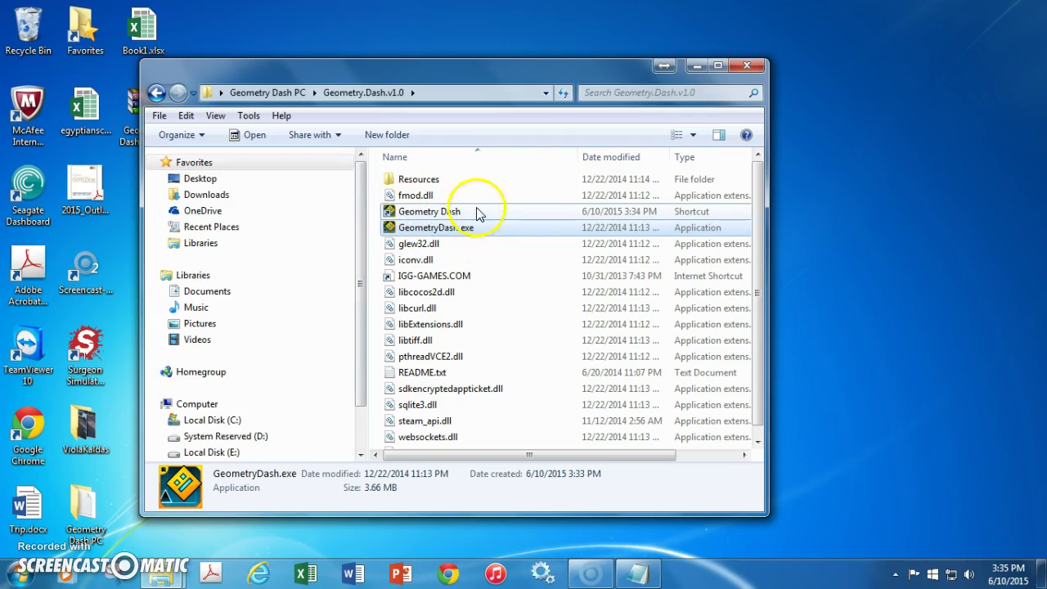
Minimize the Geometry.Dash.v1.0 window and open the Start Menu's Games program folder in its own window
{"action": "left_click", "coordinate": [696, 65]}
{"action": "left_click", "coordinate": [18, 575]}
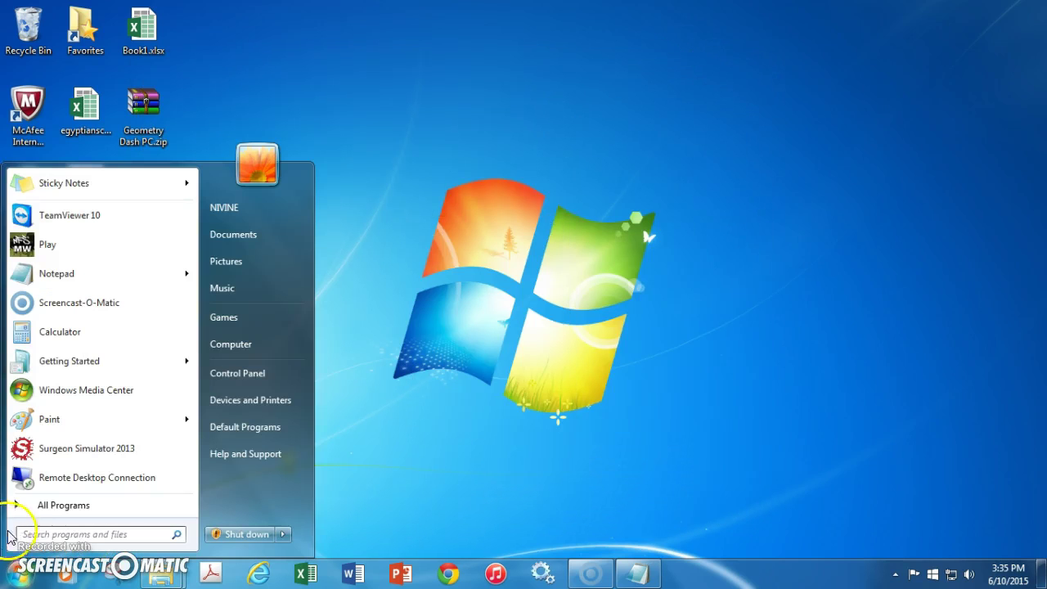
{"action": "left_click", "coordinate": [51, 508]}
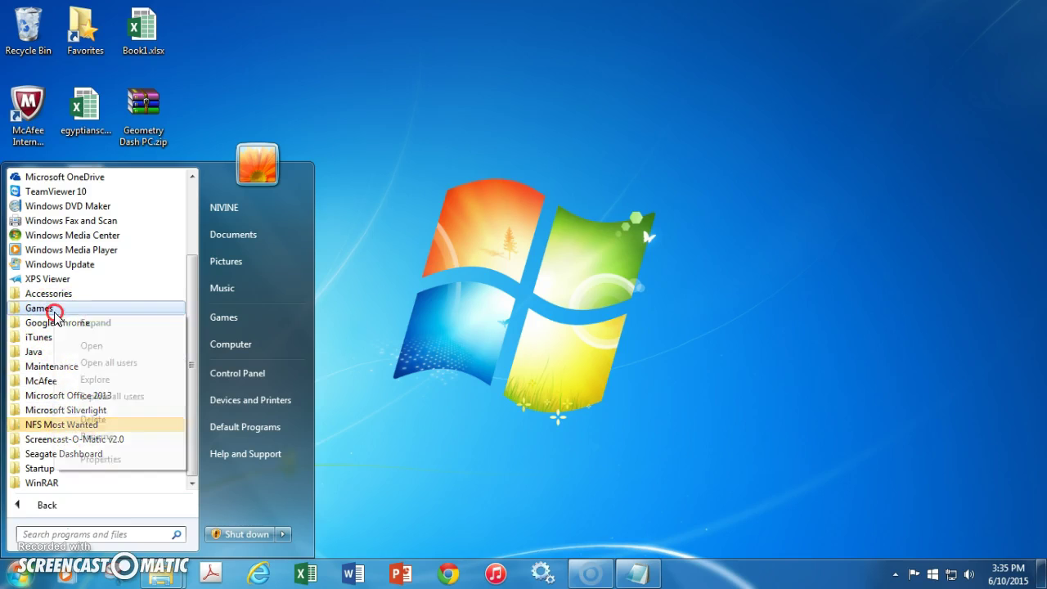
{"action": "left_click", "coordinate": [92, 346]}
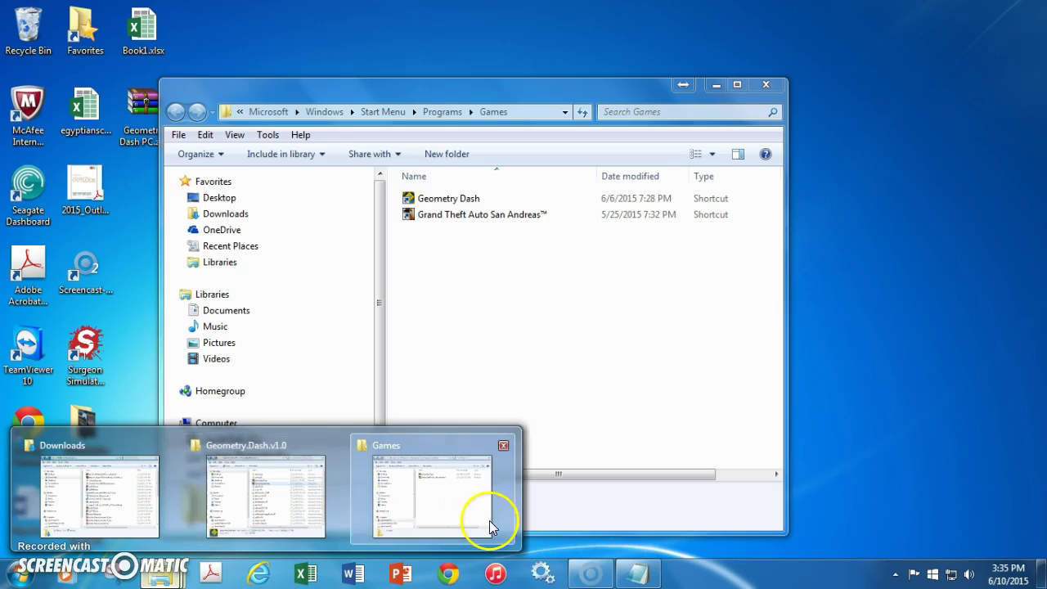
{"action": "left_click", "coordinate": [491, 524]}
Bring back the Geometry.Dash.v1.0 window and move it lower so the Games folder's contents are uncovered
{"action": "mouse_move", "coordinate": [114, 582]}
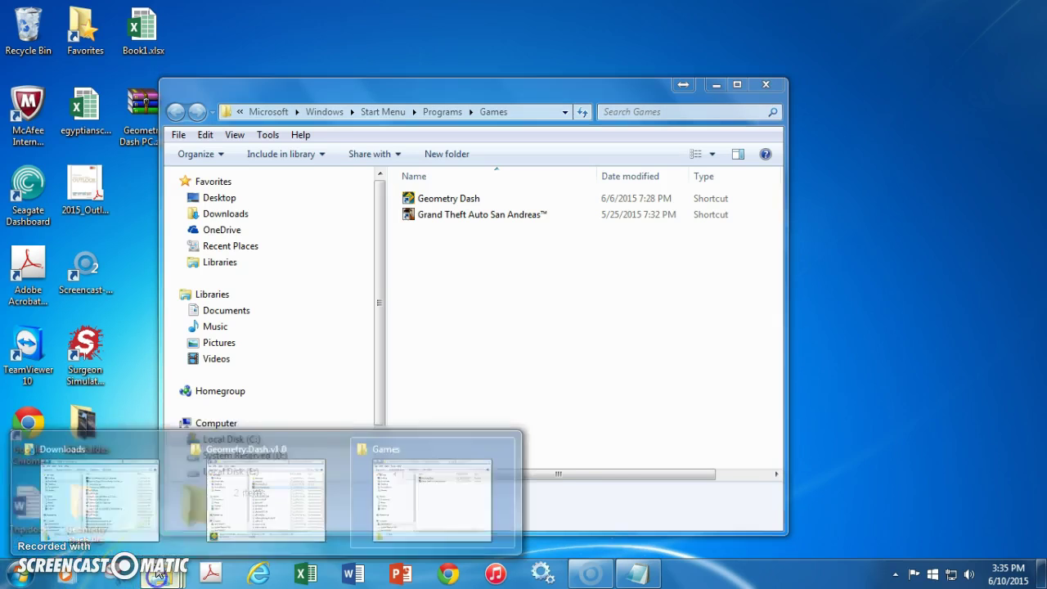
{"action": "left_click", "coordinate": [213, 483]}
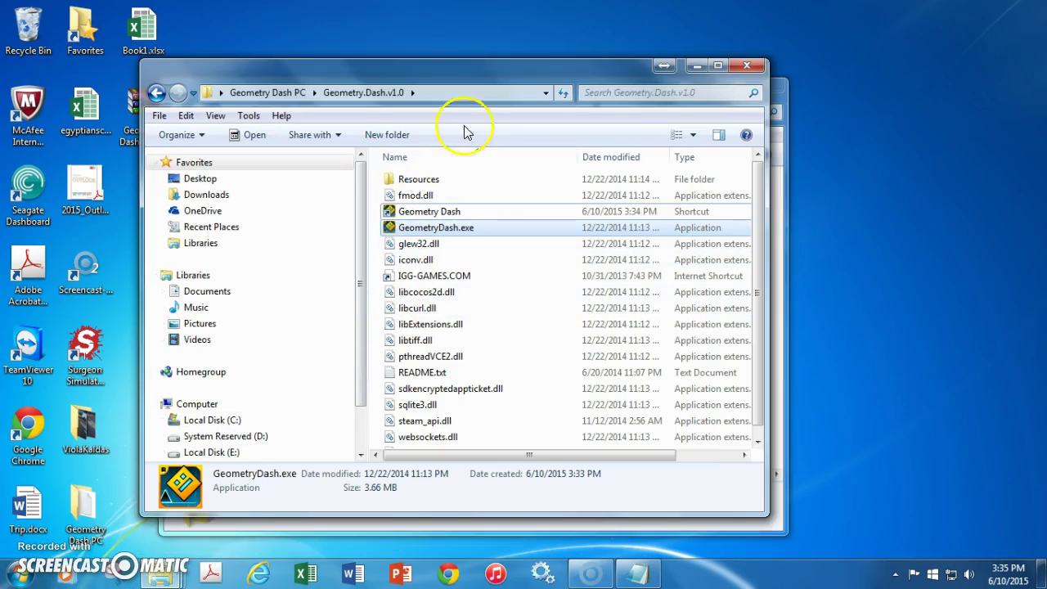
{"action": "left_click_drag", "start_coordinate": [481, 73], "coordinate": [506, 352]}
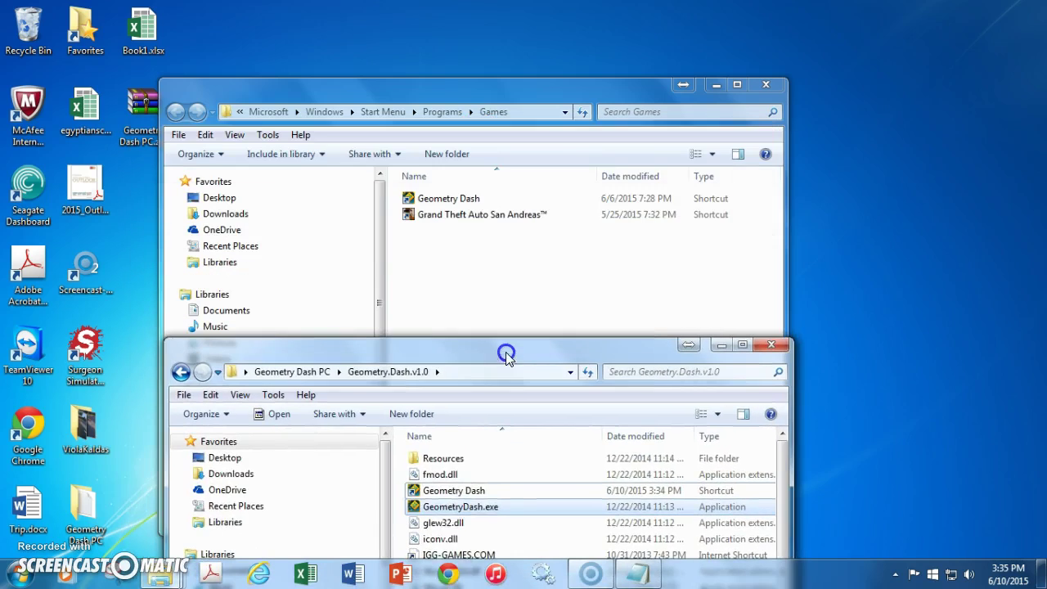
Try to move the new Geometry Dash shortcut into the Games folder and close the Geometry.Dash.v1.0 window
{"action": "left_click", "coordinate": [469, 494]}
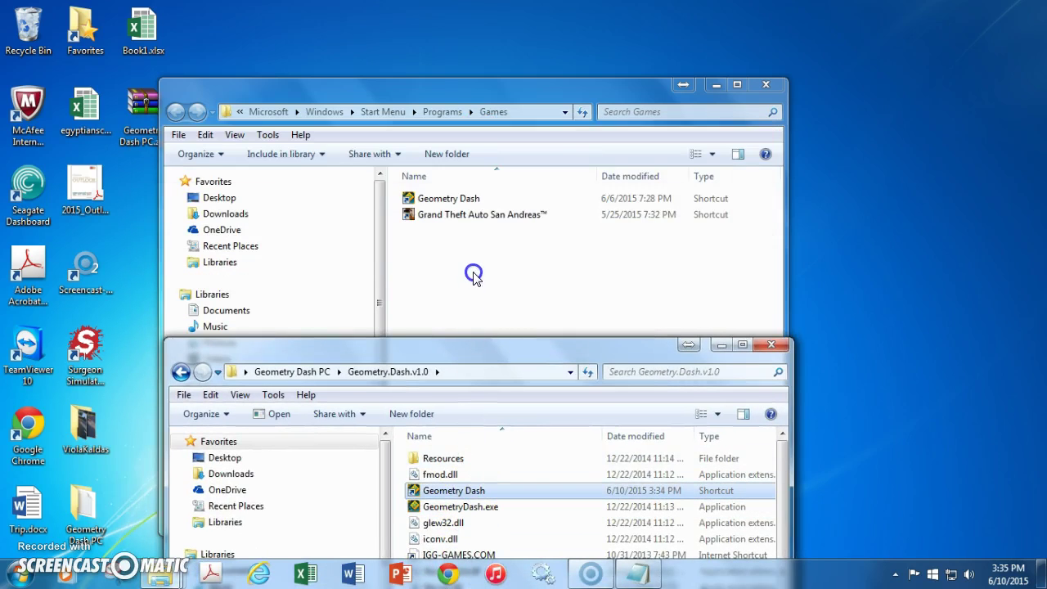
{"action": "left_click_drag", "start_coordinate": [473, 270], "coordinate": [464, 499]}
{"action": "left_click", "coordinate": [765, 345]}
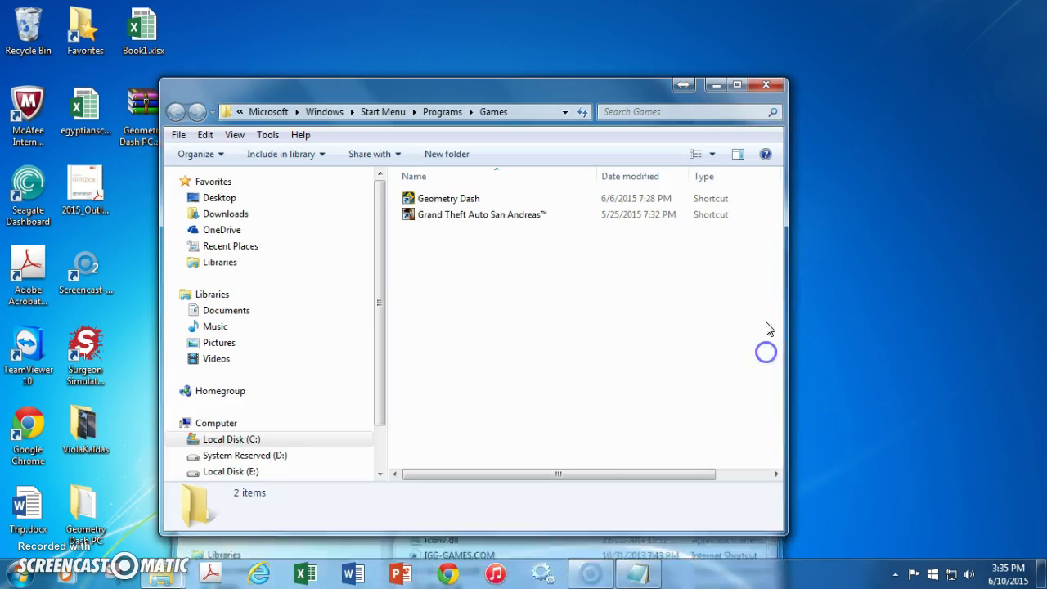
Close the Games folder window and send the Geometry Dash PC folder and Geometry Dash PC.zip from the desktop to the Recycle Bin
{"action": "left_click", "coordinate": [766, 85]}
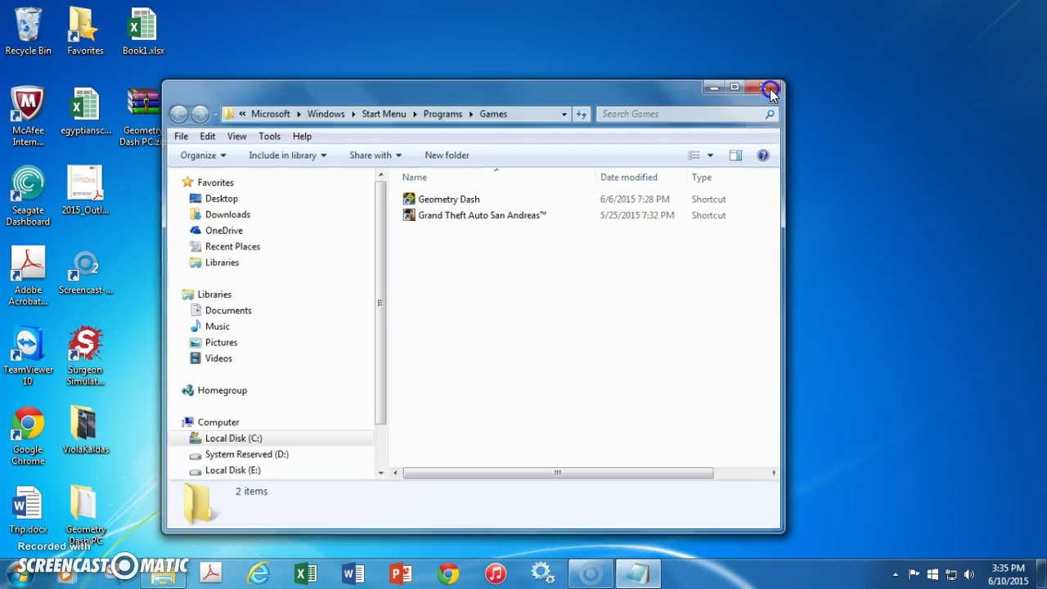
{"action": "key", "text": "super"}
{"action": "left_click", "coordinate": [748, 510]}
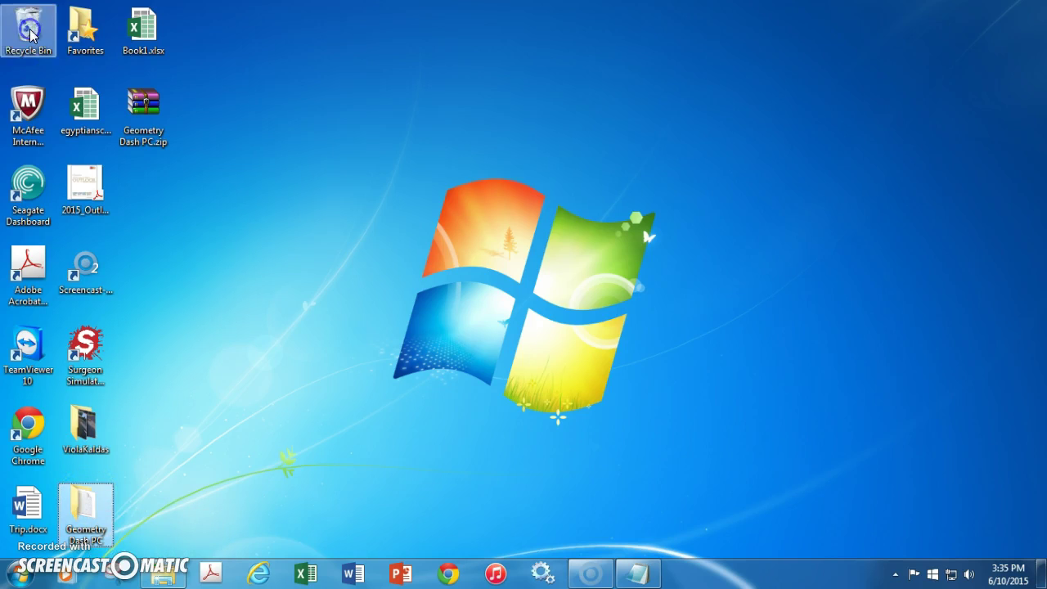
{"action": "left_click", "coordinate": [147, 119]}
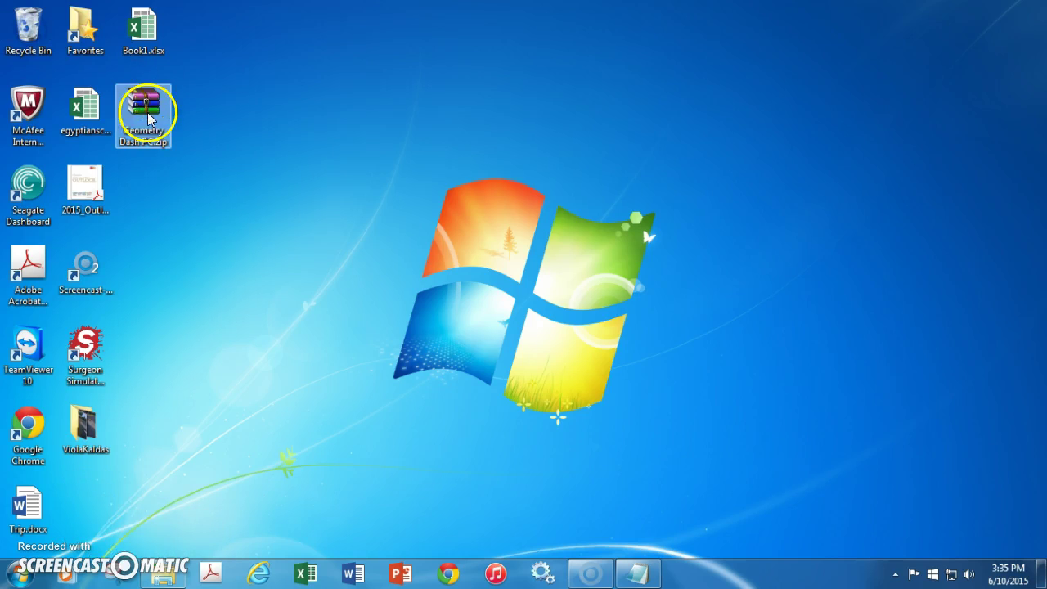
Open the Recycle Bin and restore Geometry Dash PC.zip and the Geometry Dash PC folder to the desktop
{"action": "double_click", "coordinate": [27, 37]}
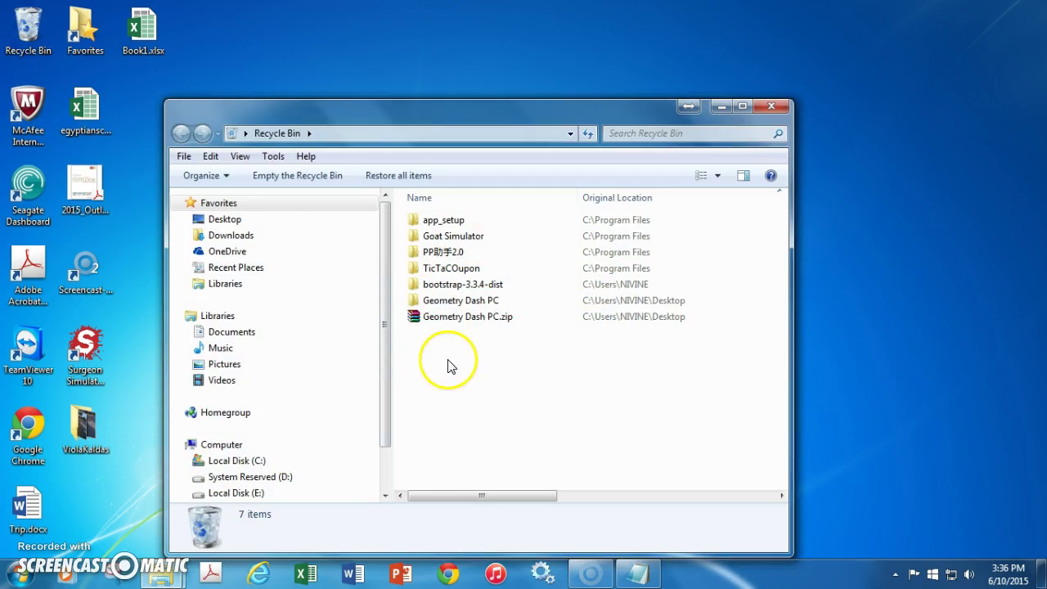
{"action": "left_click", "coordinate": [453, 319]}
{"action": "right_click", "coordinate": [452, 321]}
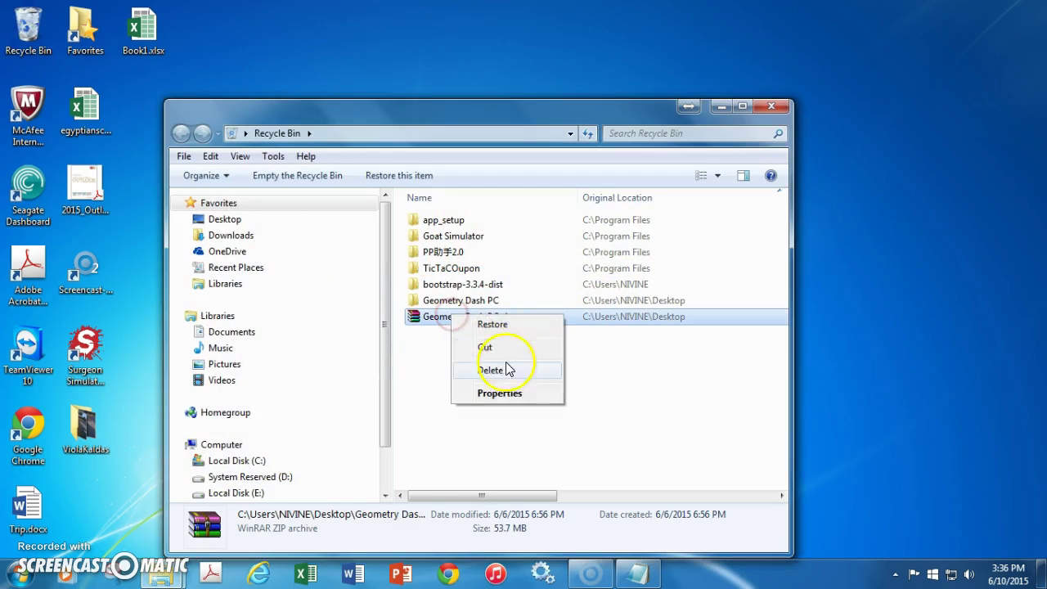
{"action": "left_click", "coordinate": [492, 325]}
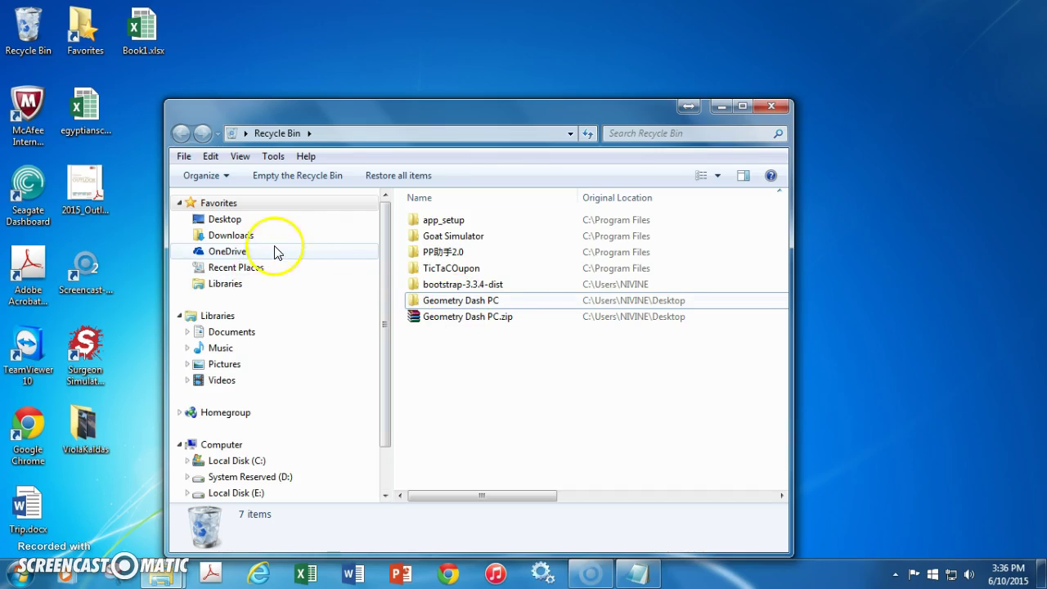
{"action": "left_click_drag", "start_coordinate": [494, 344], "coordinate": [494, 310]}
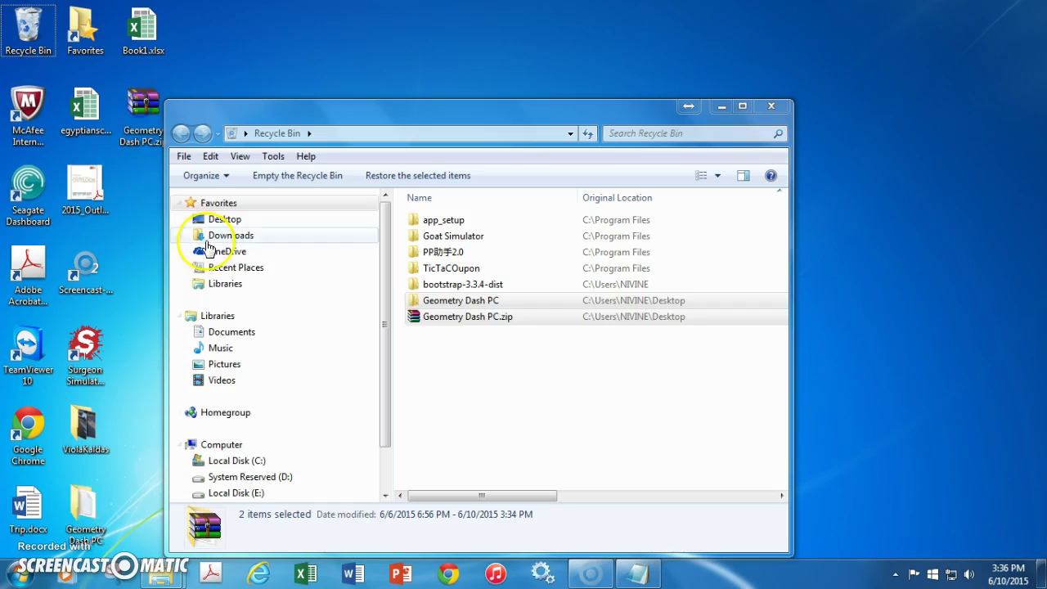
Move the Geometry Dash PC folder and Geometry Dash PC.zip from the desktop into the Downloads folder, then close its window
{"action": "left_click", "coordinate": [217, 235]}
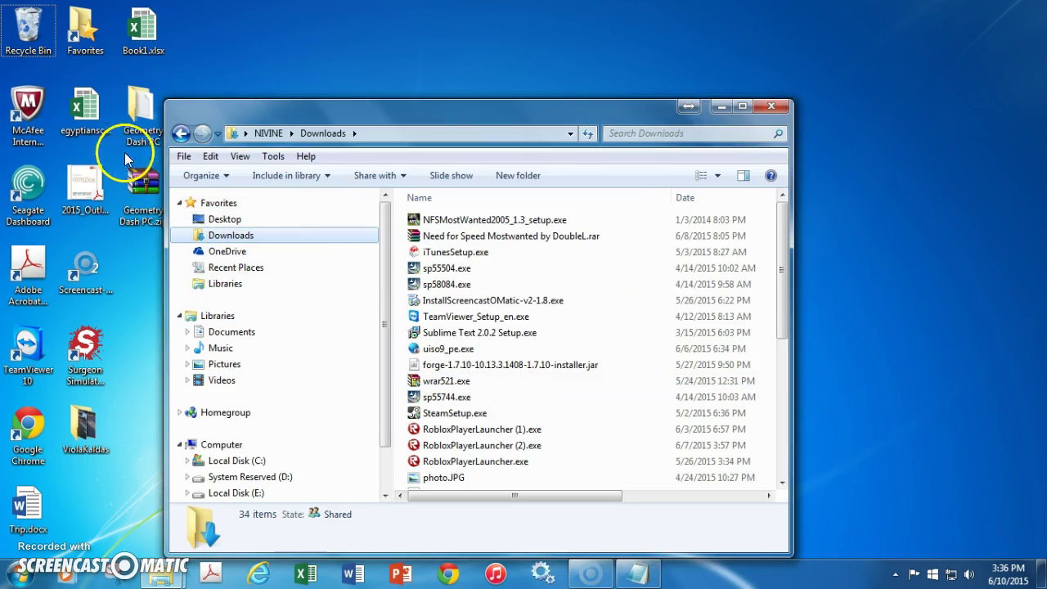
{"action": "left_click_drag", "start_coordinate": [117, 72], "coordinate": [125, 168]}
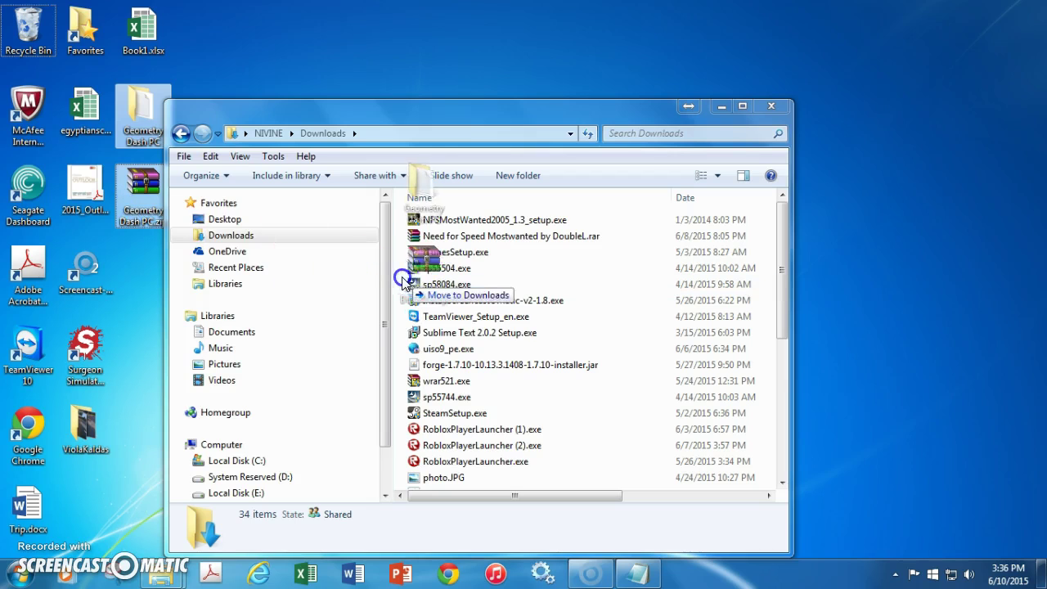
{"action": "left_click_drag", "start_coordinate": [403, 281], "coordinate": [401, 282]}
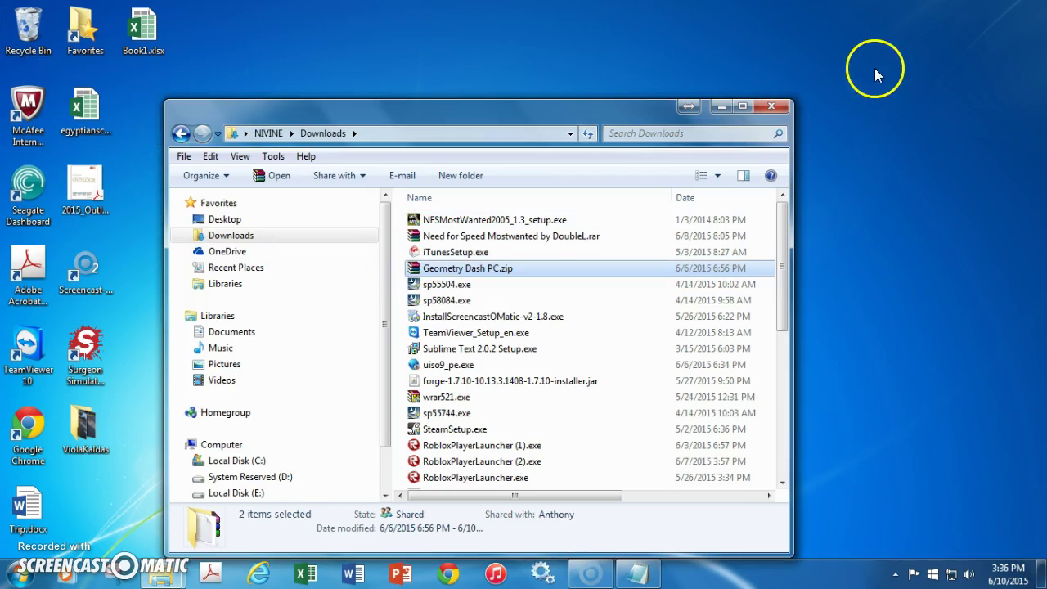
{"action": "left_click", "coordinate": [770, 109]}
Launch Geometry Dash from the Games program folder and start the Stereo Madness level
{"action": "left_click", "coordinate": [21, 571]}
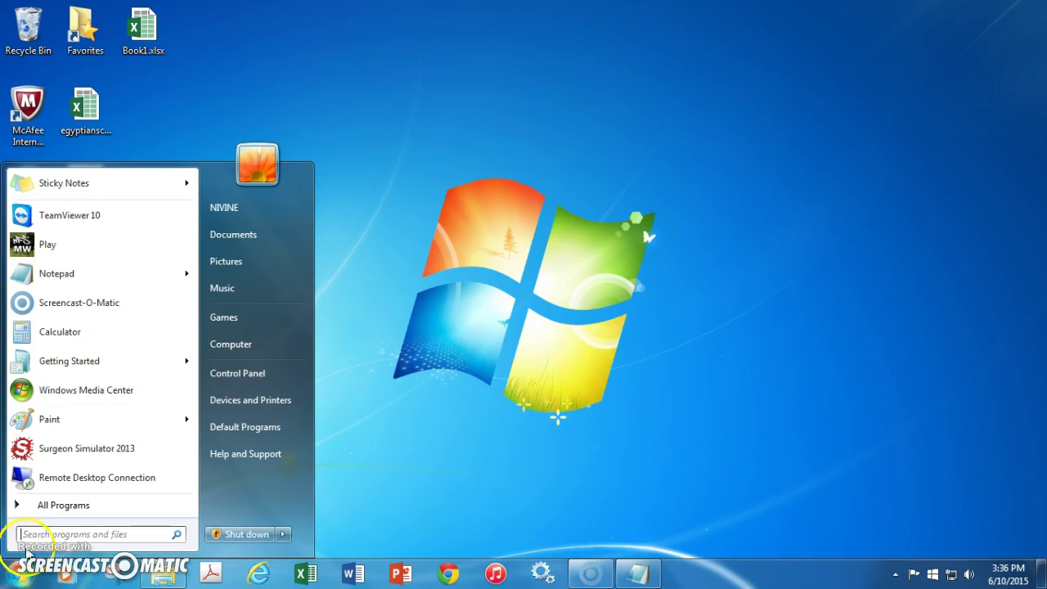
{"action": "left_click", "coordinate": [105, 508]}
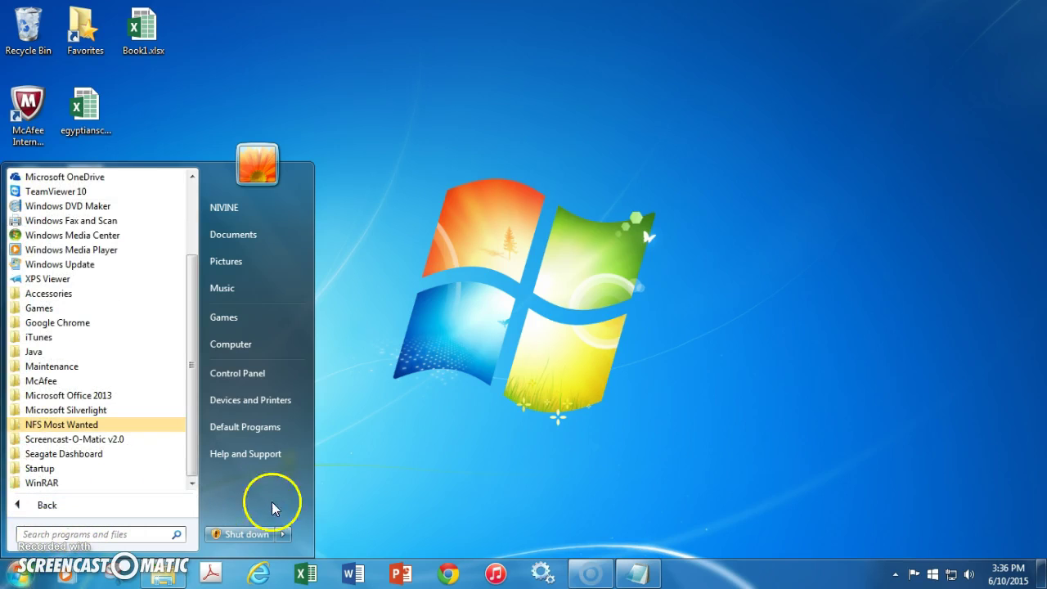
{"action": "left_click", "coordinate": [57, 311]}
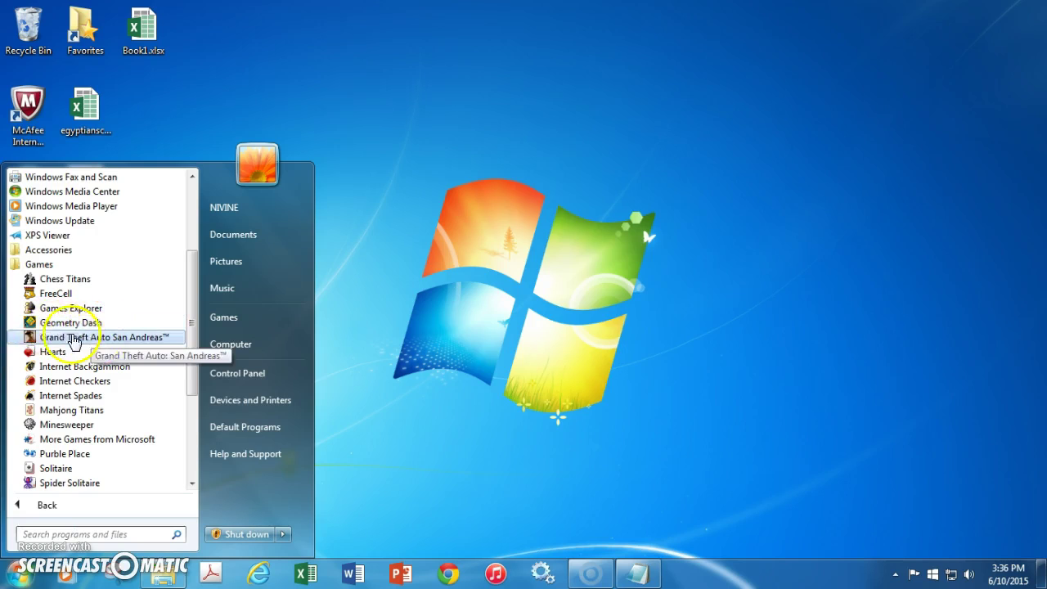
{"action": "left_click", "coordinate": [51, 326]}
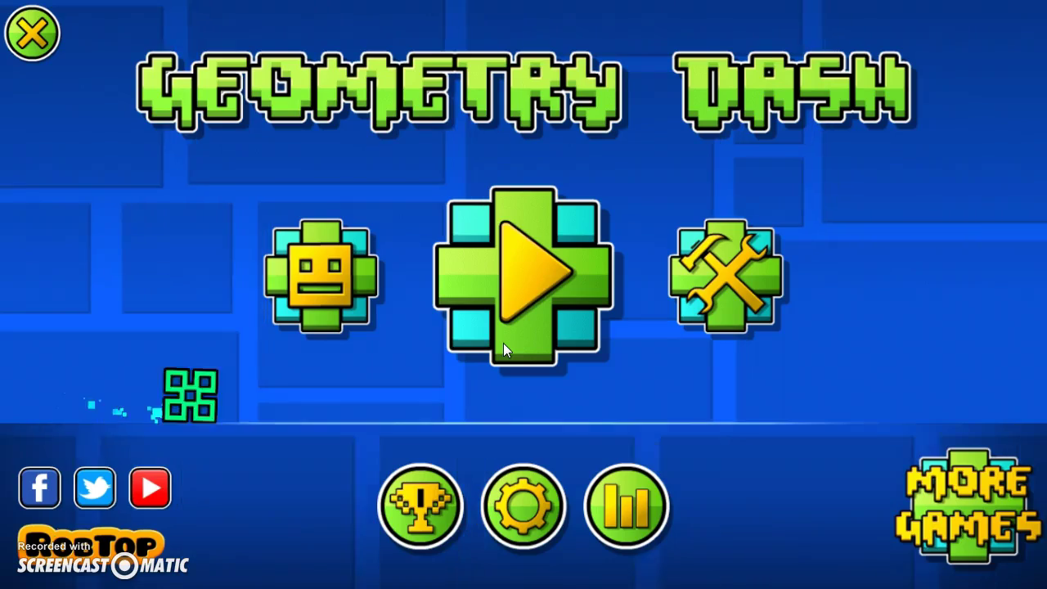
{"action": "left_click", "coordinate": [520, 301]}
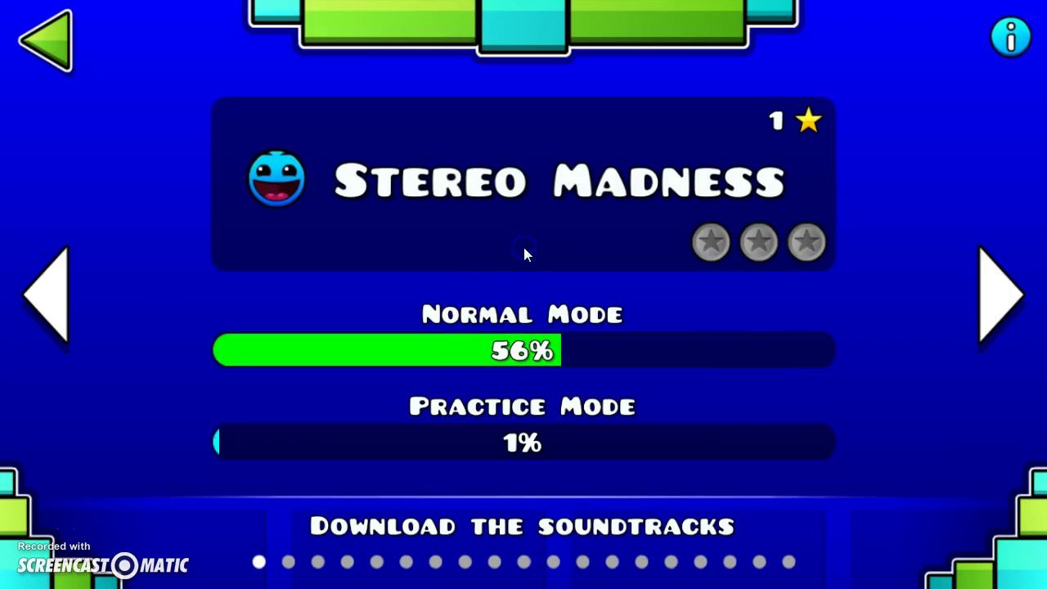
{"action": "left_click", "coordinate": [523, 244]}
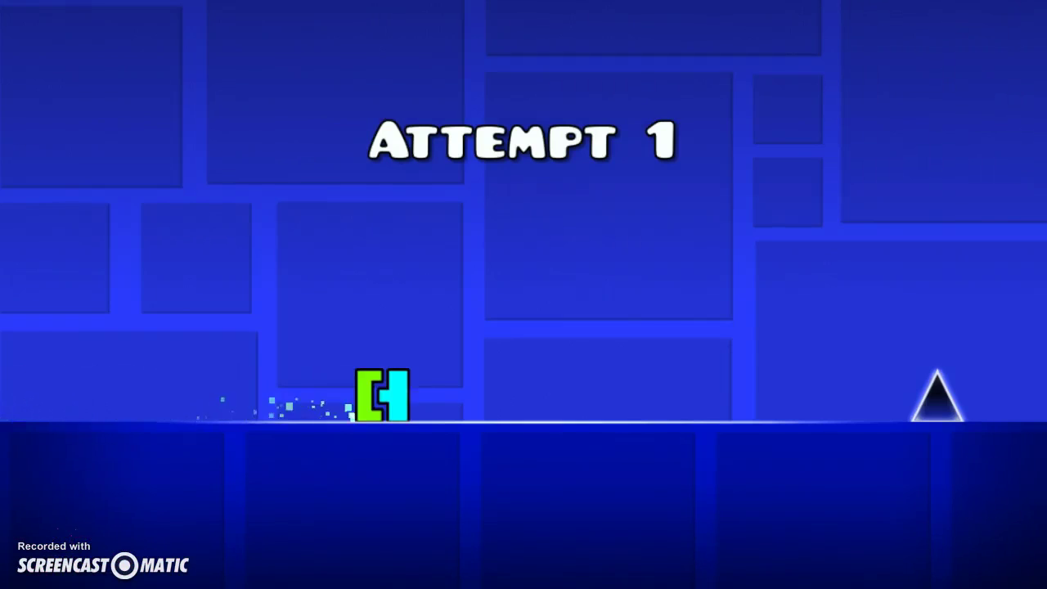
{"action": "key", "text": "space"}
{"action": "key", "text": "space"}
{"action": "key", "text": "space"}
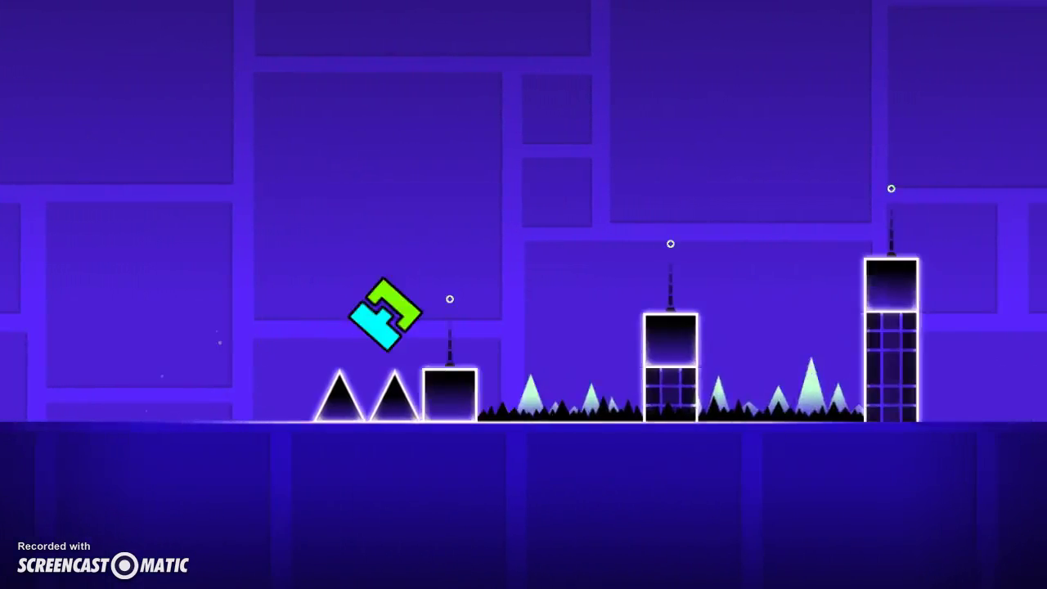
{"action": "key", "text": "space"}
{"action": "key", "text": "space"}
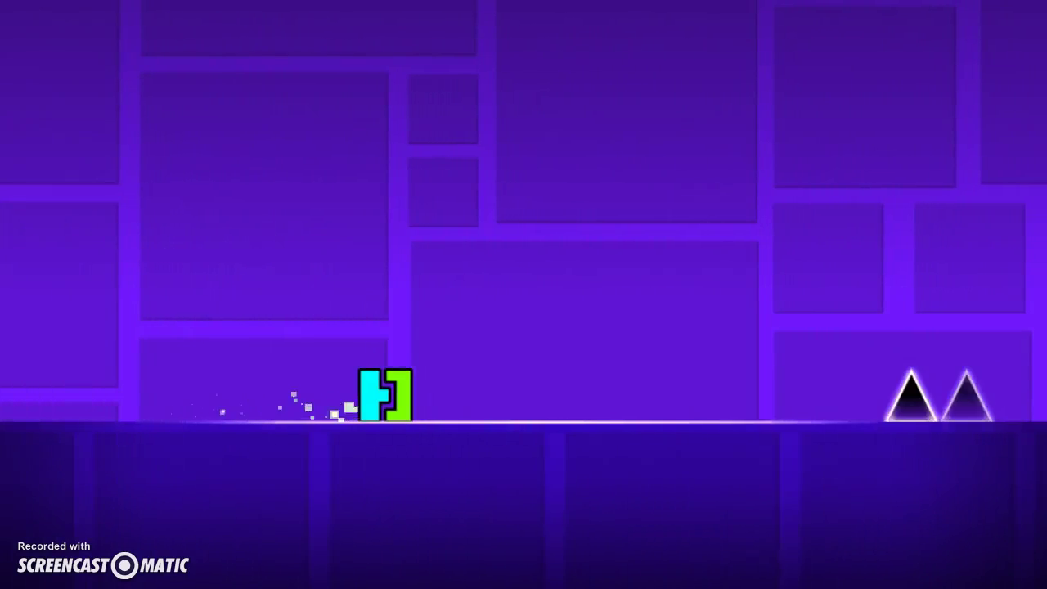
{"action": "key", "text": "space"}
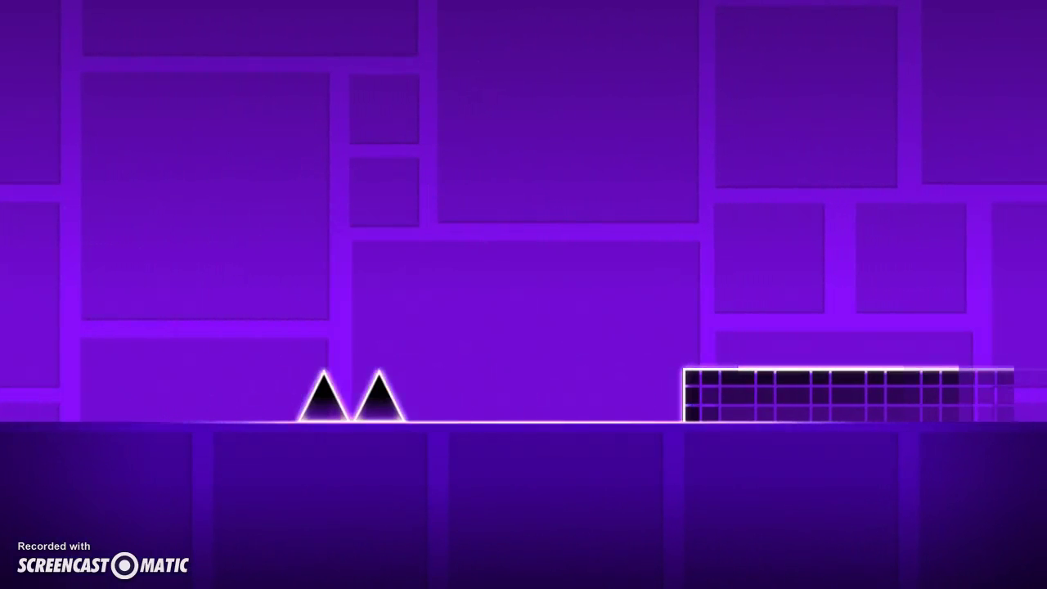
{"action": "key", "text": "space"}
{"action": "key", "text": "space"}
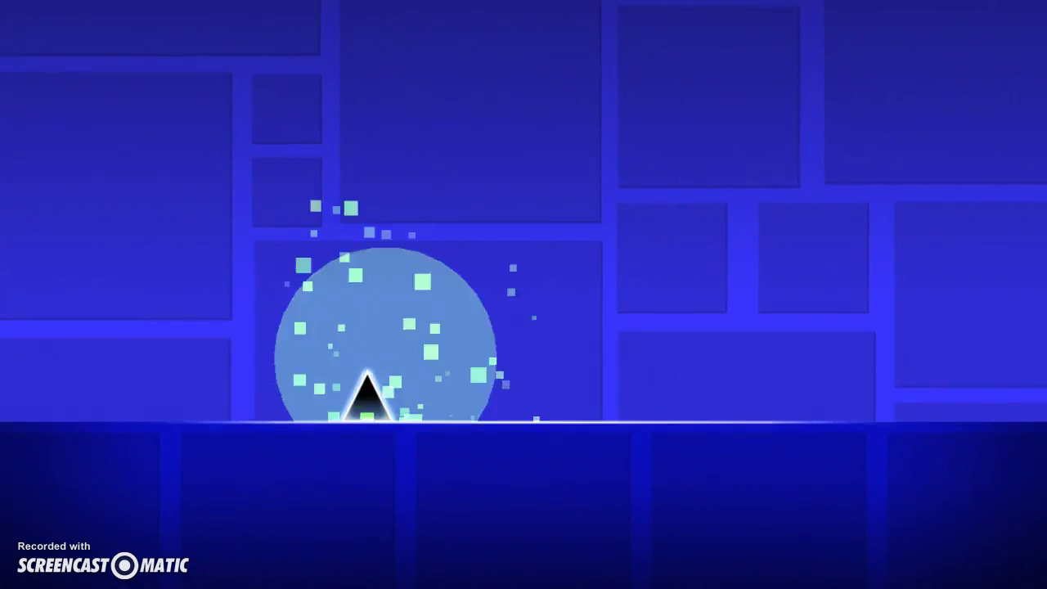
{"action": "key", "text": "space"}
{"action": "key", "text": "space"}
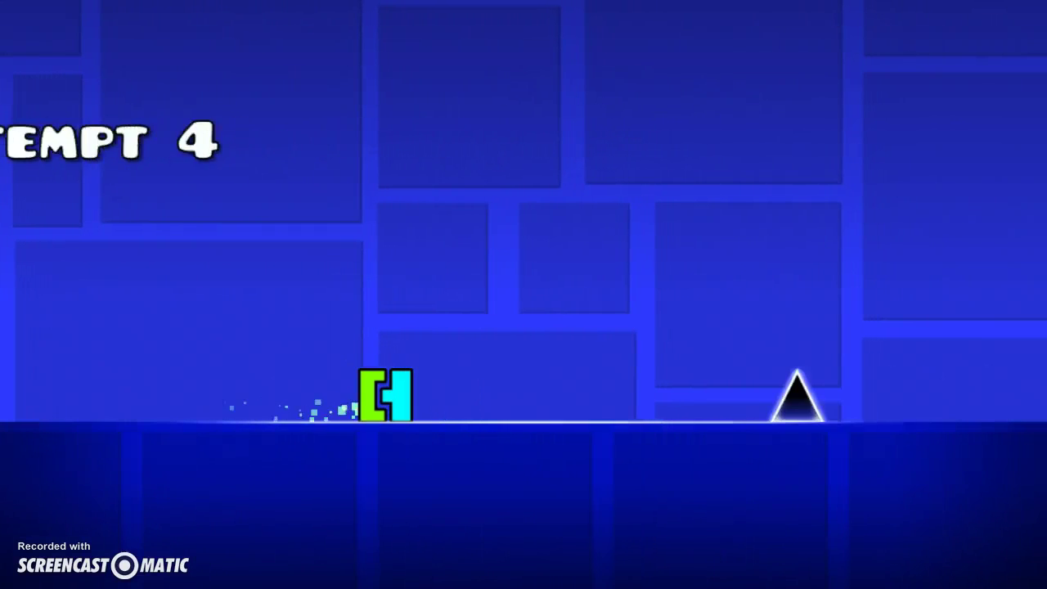
{"action": "key", "text": "space"}
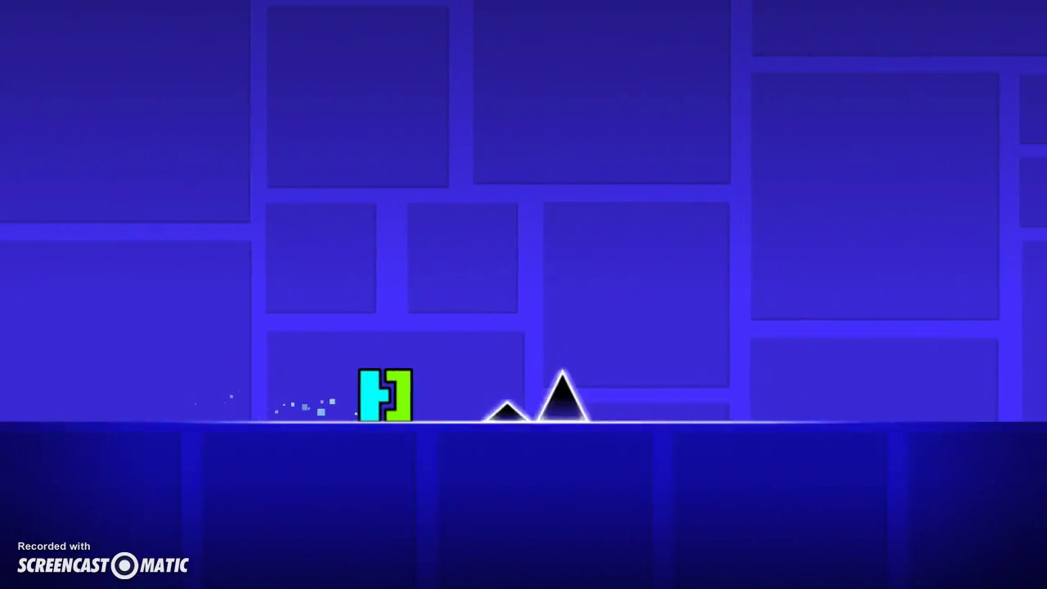
{"action": "key", "text": "space"}
{"action": "key", "text": "space"}
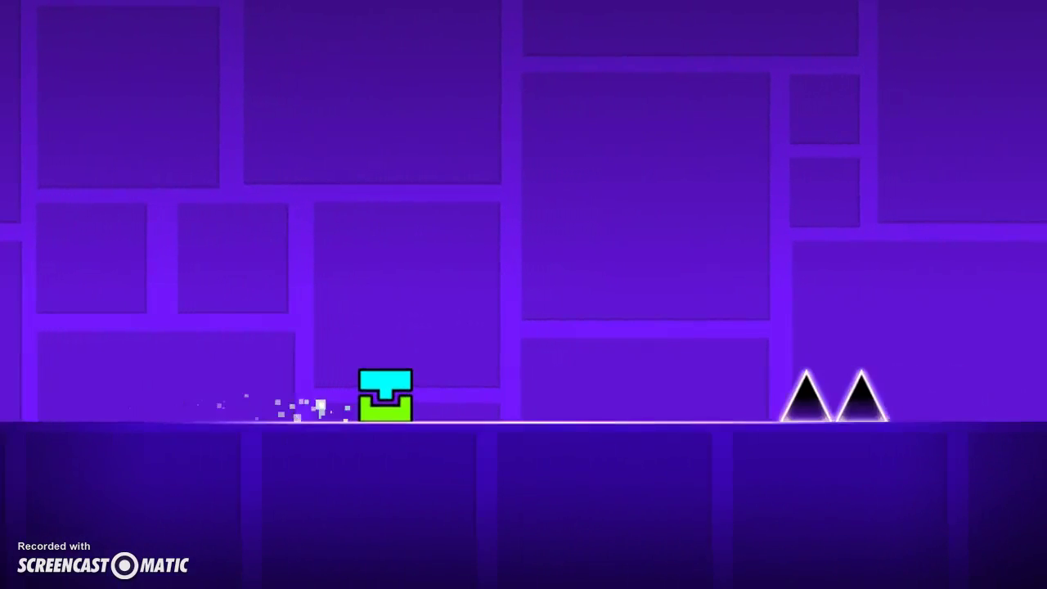
{"action": "key", "text": "space"}
{"action": "key", "text": "space"}
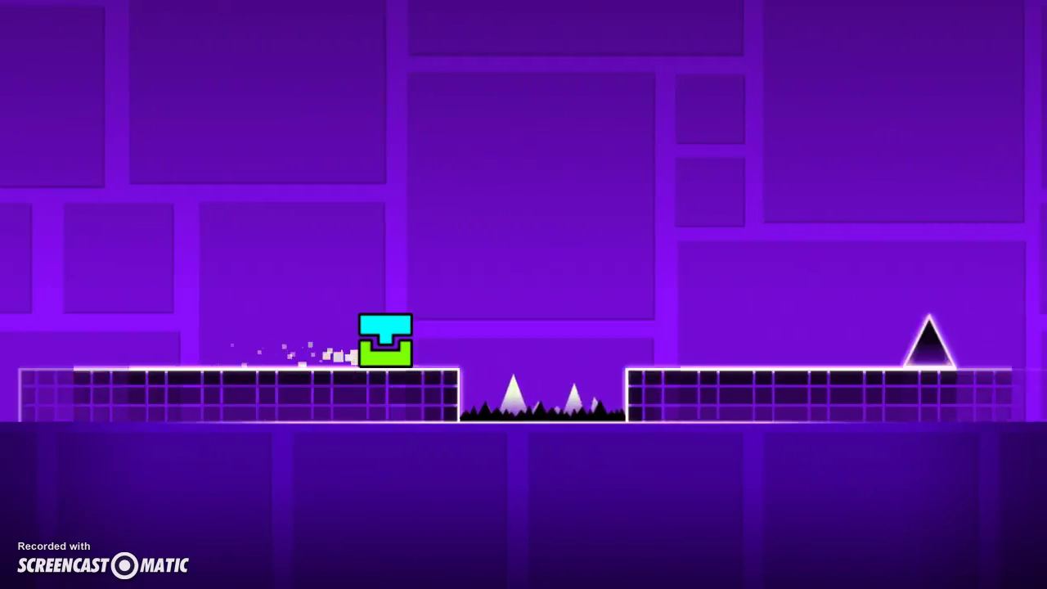
{"action": "key", "text": "space"}
{"action": "key", "text": "space"}
{"action": "key", "text": "space"}
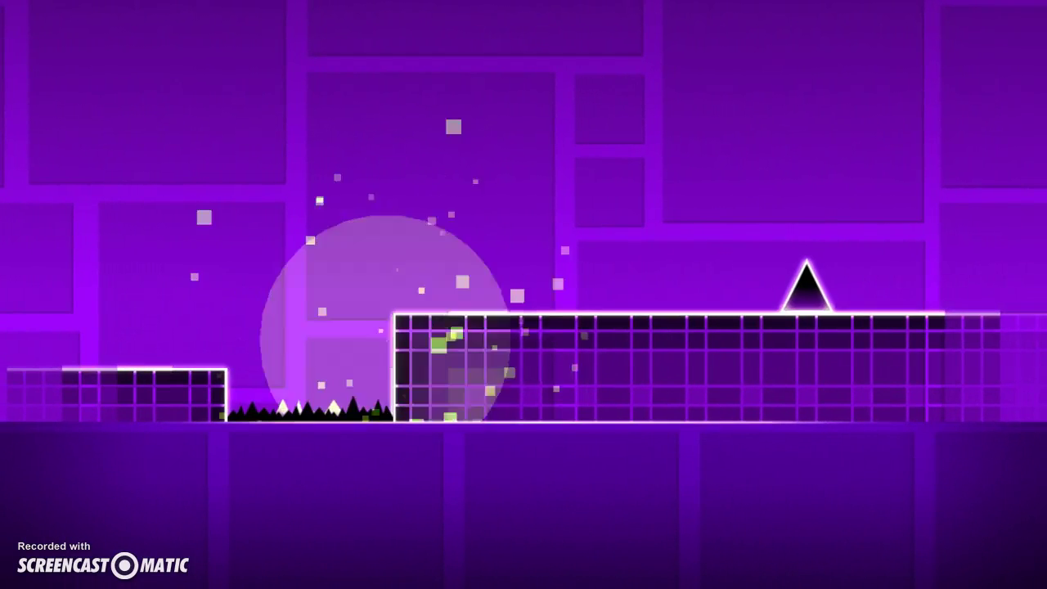
{"action": "key", "text": "space"}
{"action": "key", "text": "space"}
{"action": "key", "text": "space"}
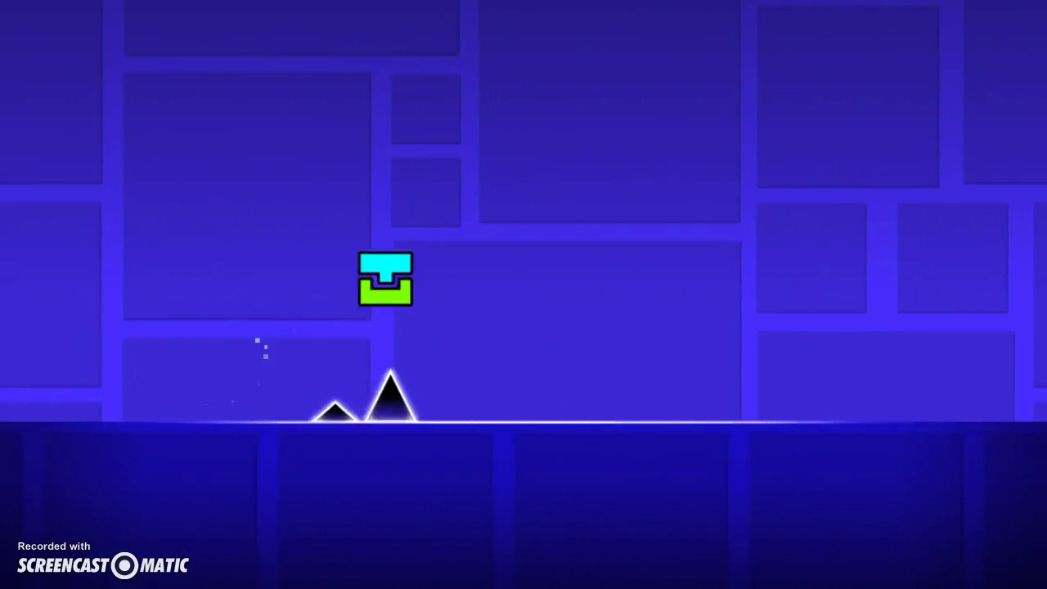
{"action": "key", "text": "space"}
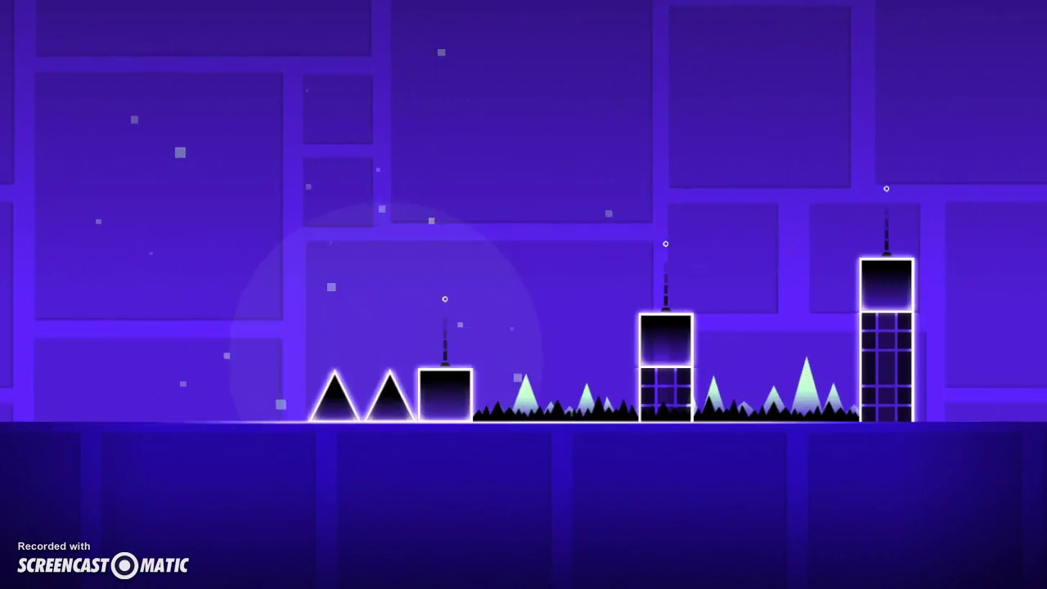
{"action": "key", "text": "space"}
{"action": "key", "text": "space"}
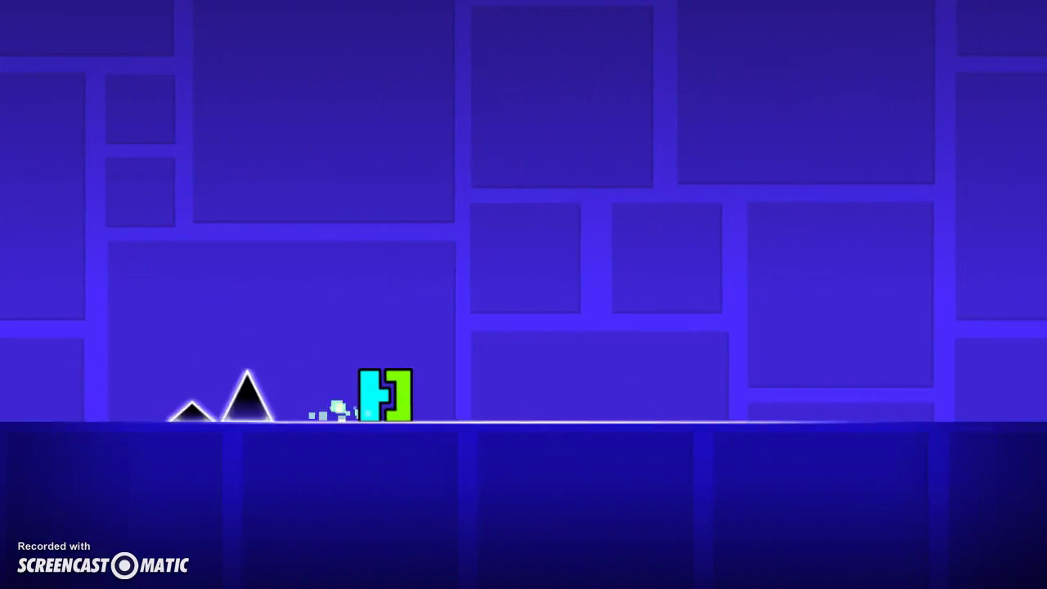
{"action": "key", "text": "space"}
{"action": "key", "text": "space"}
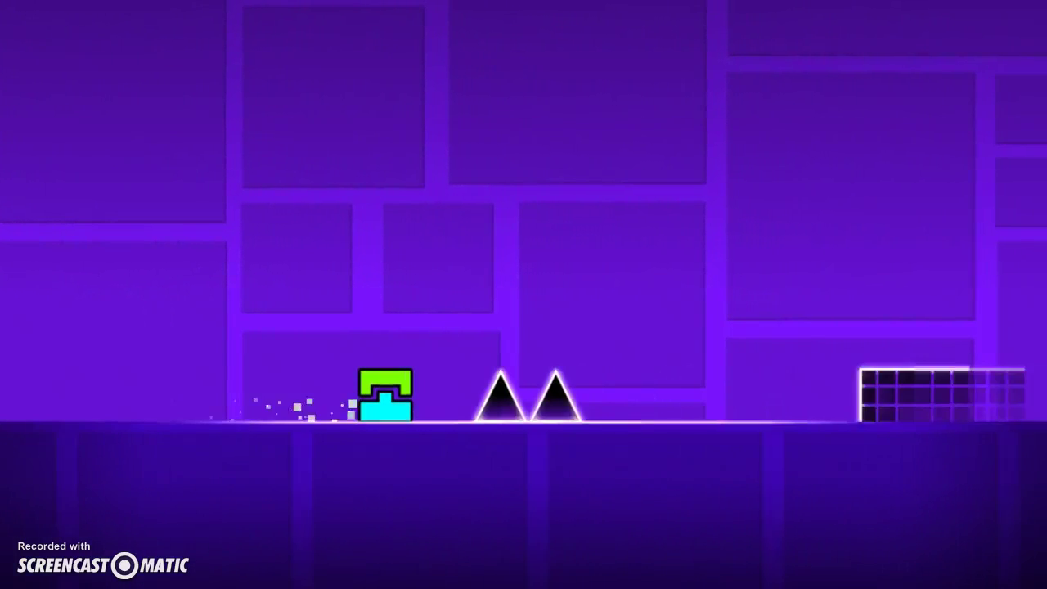
{"action": "key", "text": "space"}
{"action": "key", "text": "space"}
{"action": "key", "text": "space"}
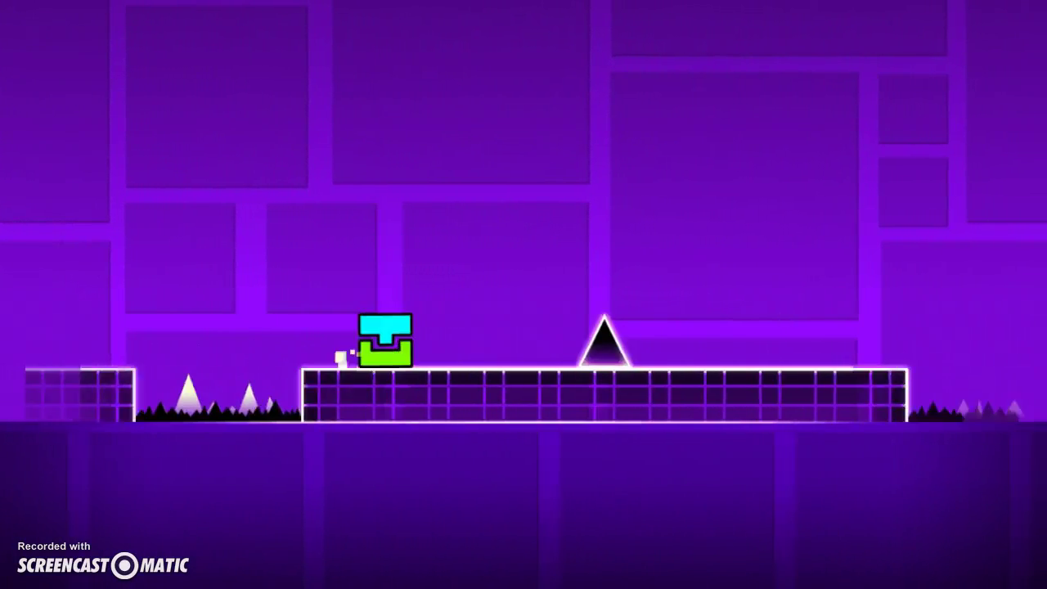
{"action": "key", "text": "space"}
{"action": "key", "text": "space"}
{"action": "key", "text": "space"}
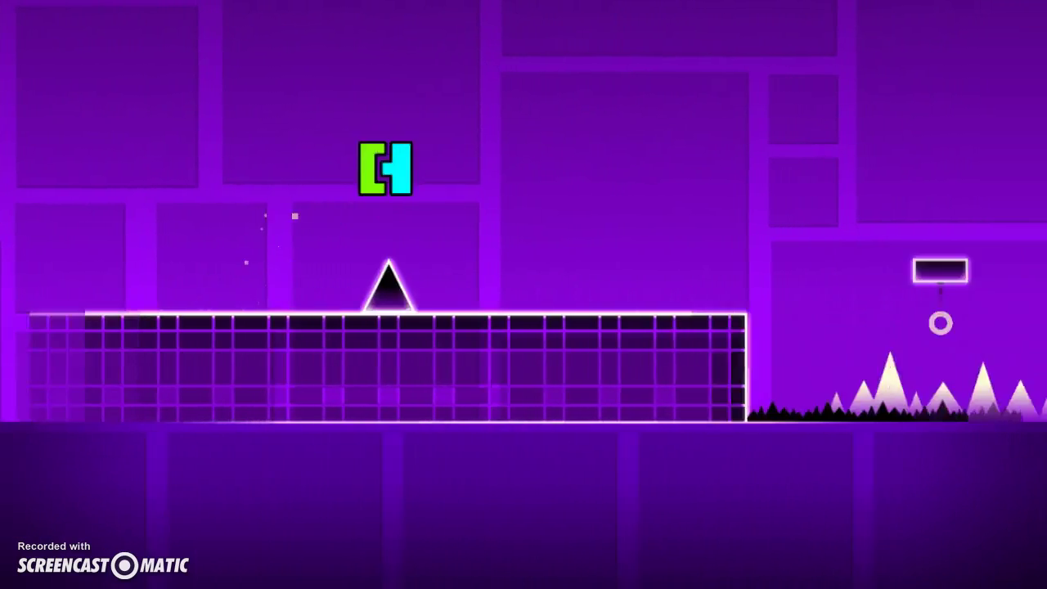
{"action": "key", "text": "space"}
{"action": "key", "text": "space"}
{"action": "key", "text": "space"}
{"action": "key", "text": "space"}
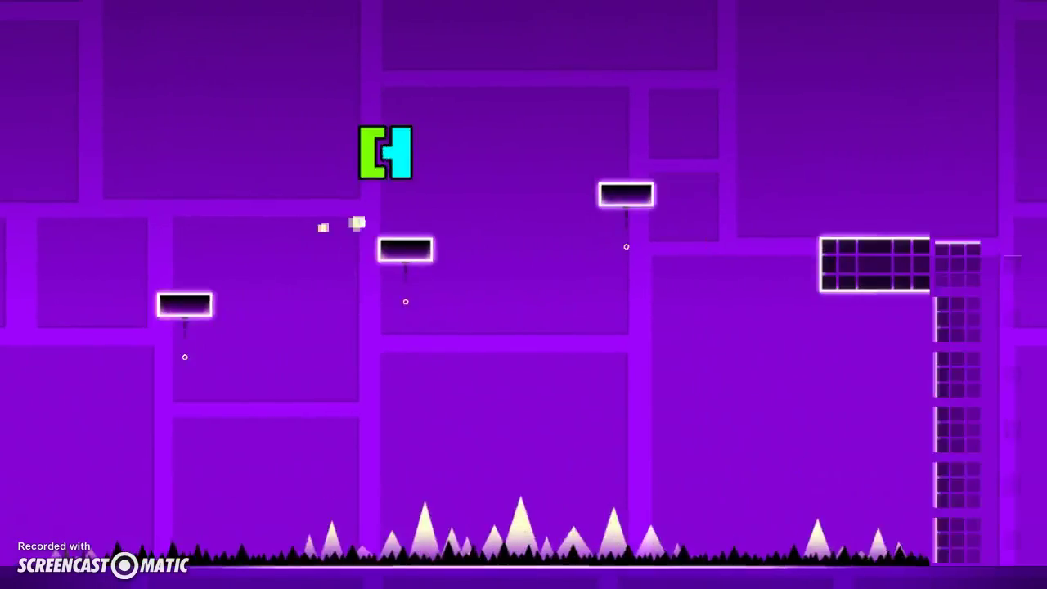
{"action": "key", "text": "space"}
{"action": "key", "text": "space"}
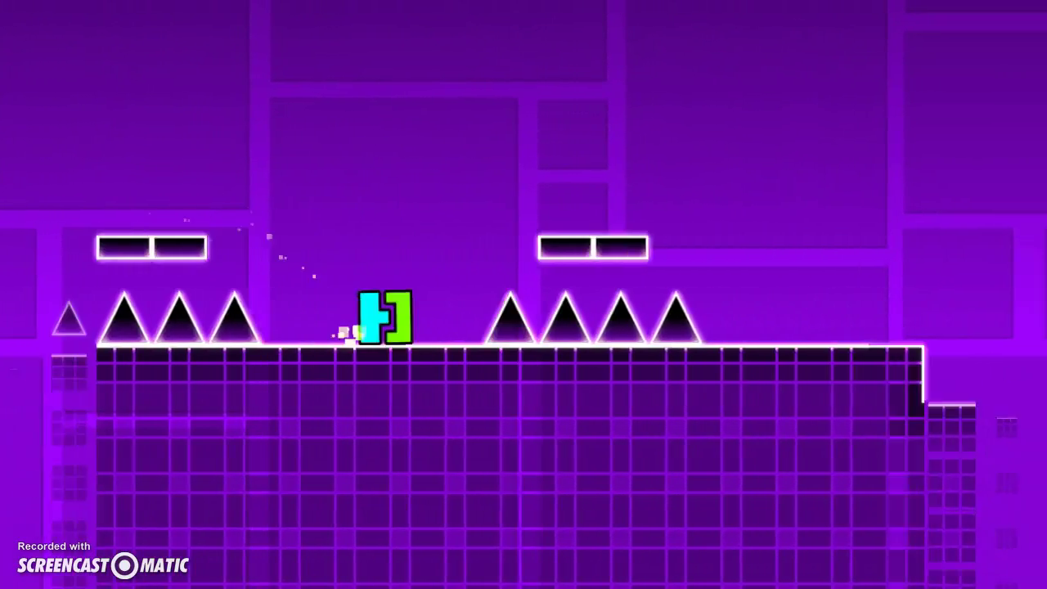
{"action": "key", "text": "space"}
{"action": "key", "text": "space"}
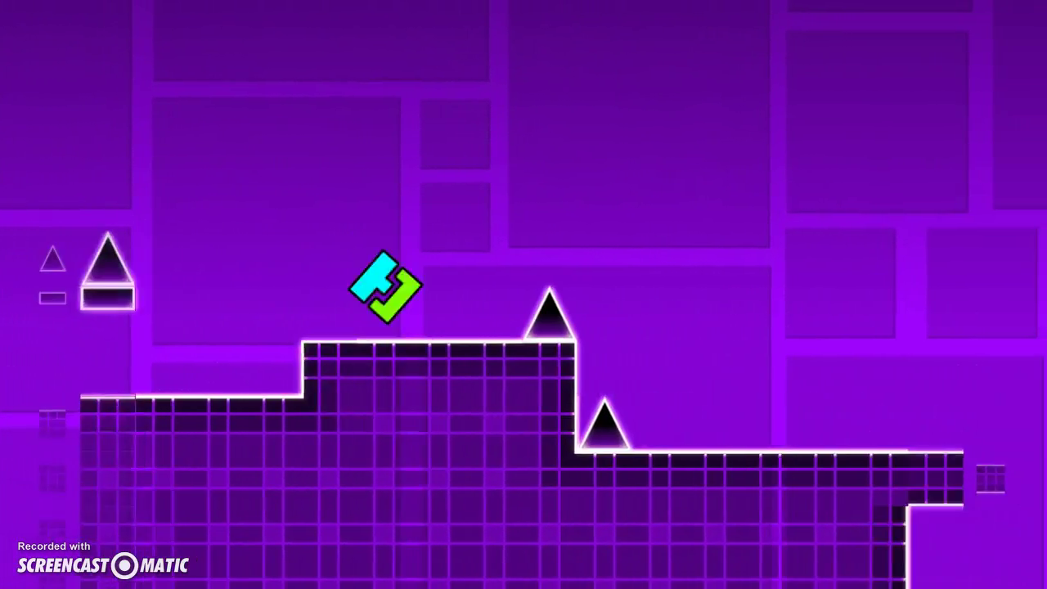
{"action": "key", "text": "space"}
{"action": "key", "text": "space"}
{"action": "key", "text": "space"}
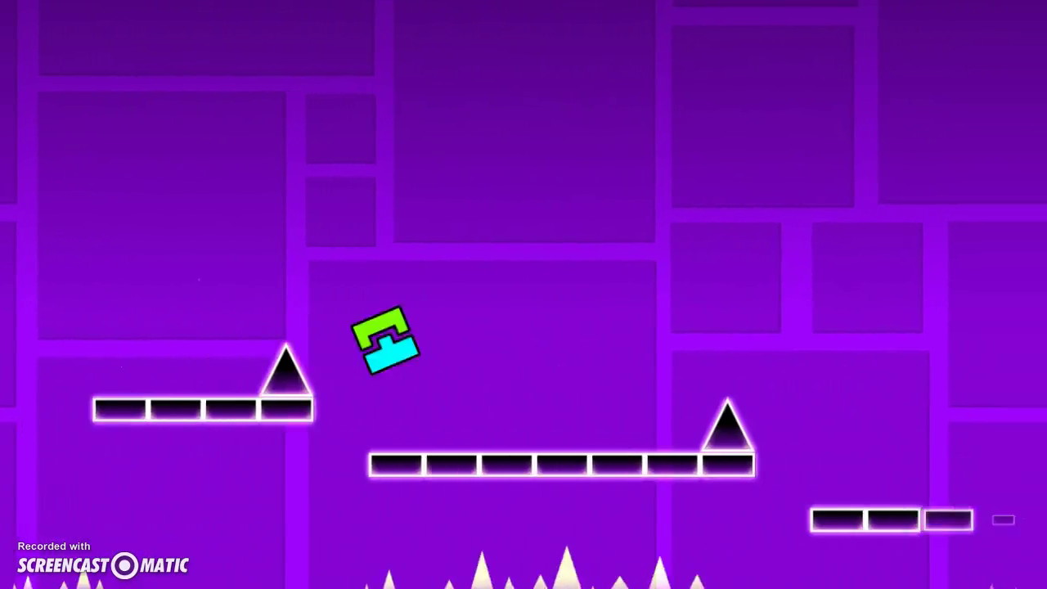
{"action": "key", "text": "space"}
{"action": "key", "text": "space"}
{"action": "key", "text": "space"}
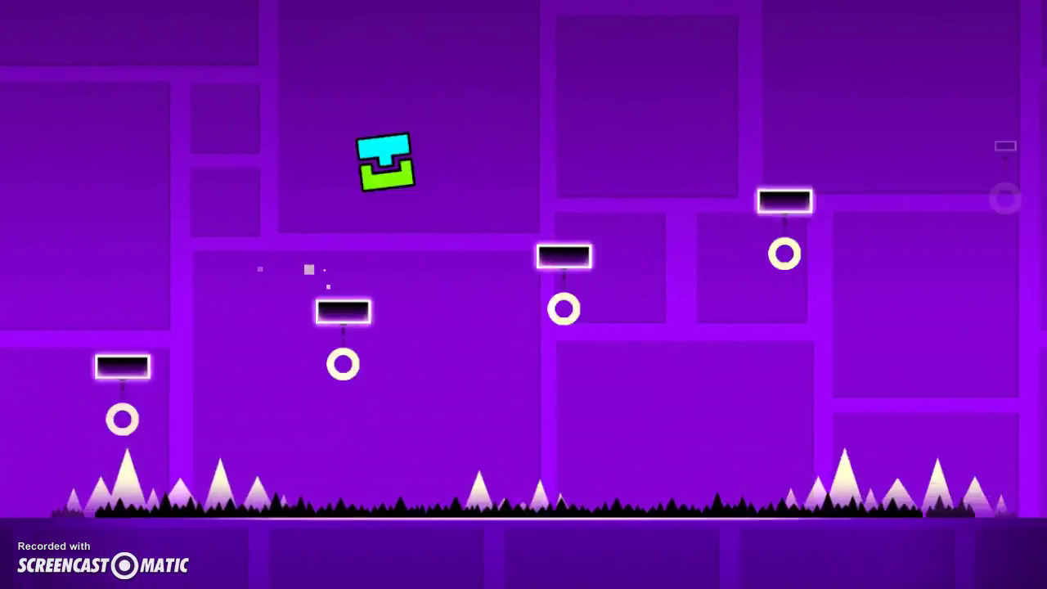
{"action": "key", "text": "space"}
{"action": "key", "text": "space"}
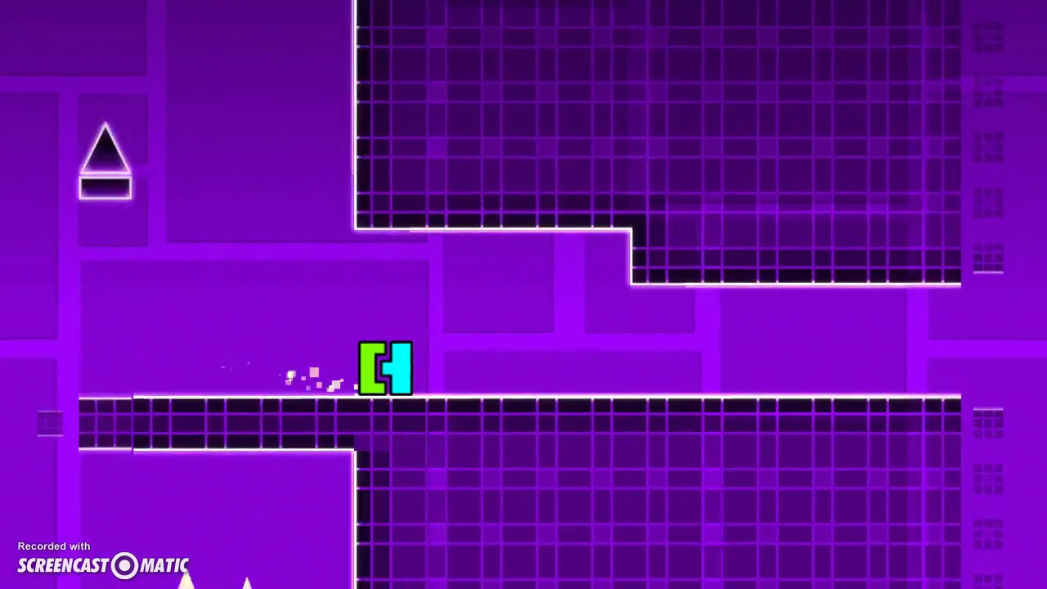
{"action": "key", "text": "space"}
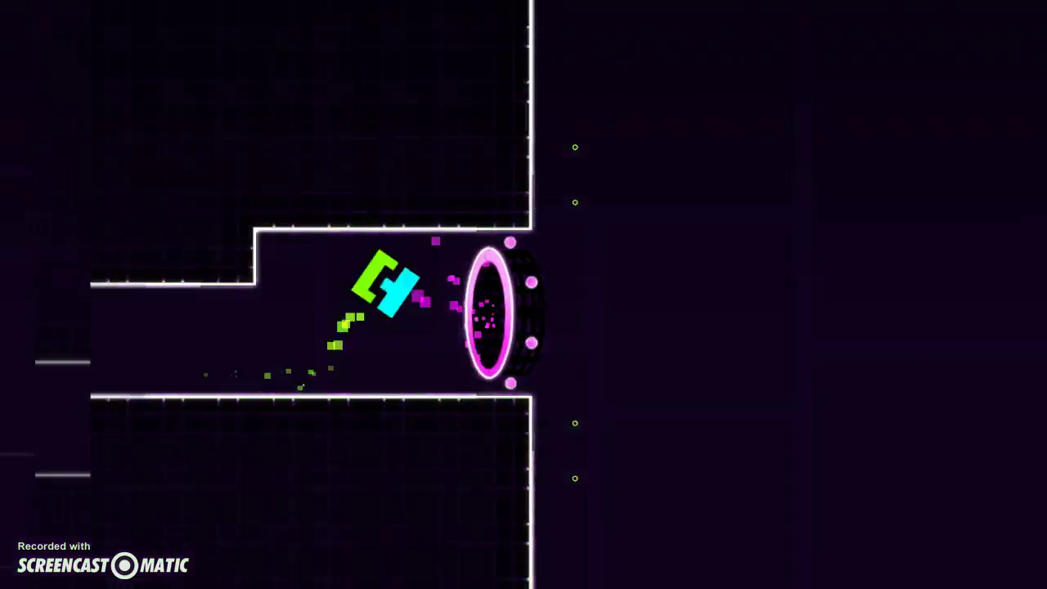
{"action": "key", "text": "space"}
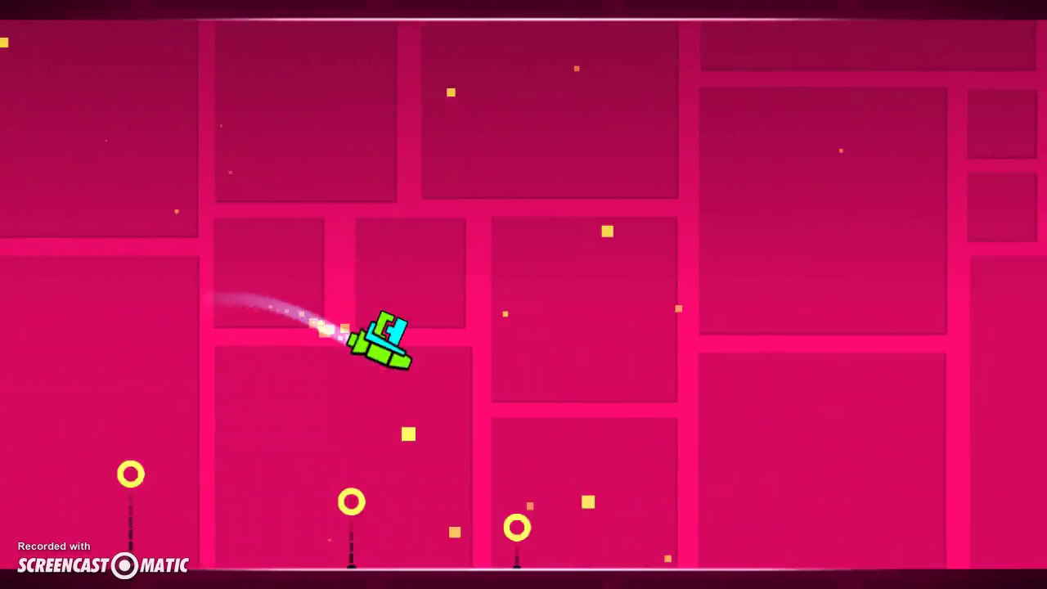
{"action": "key", "text": "space"}
{"action": "key", "text": "space"}
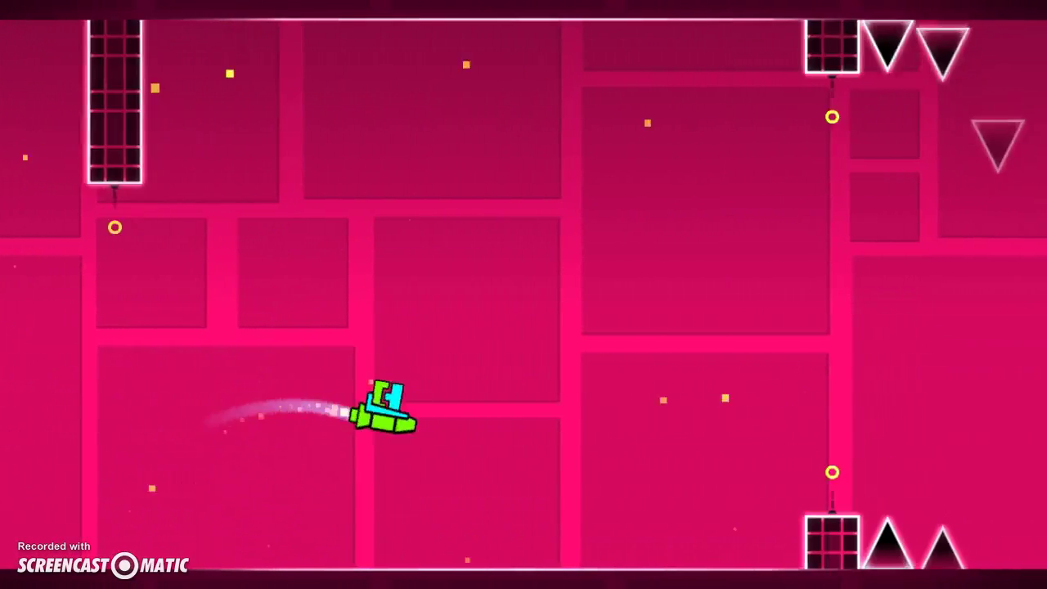
{"action": "key", "text": "space"}
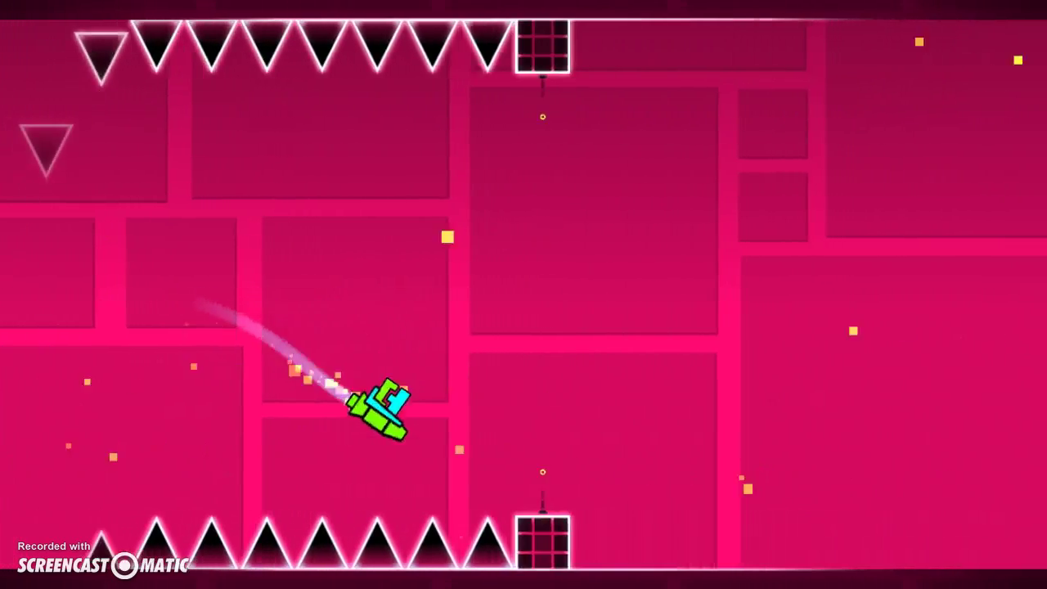
{"action": "key", "text": "space"}
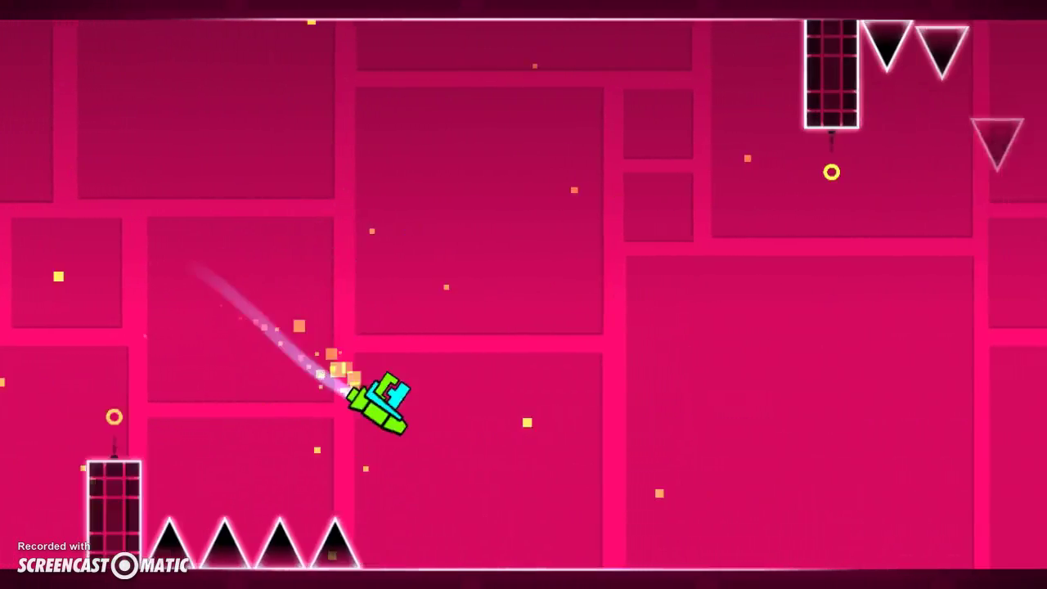
{"action": "key", "text": "space"}
{"action": "key", "text": "space"}
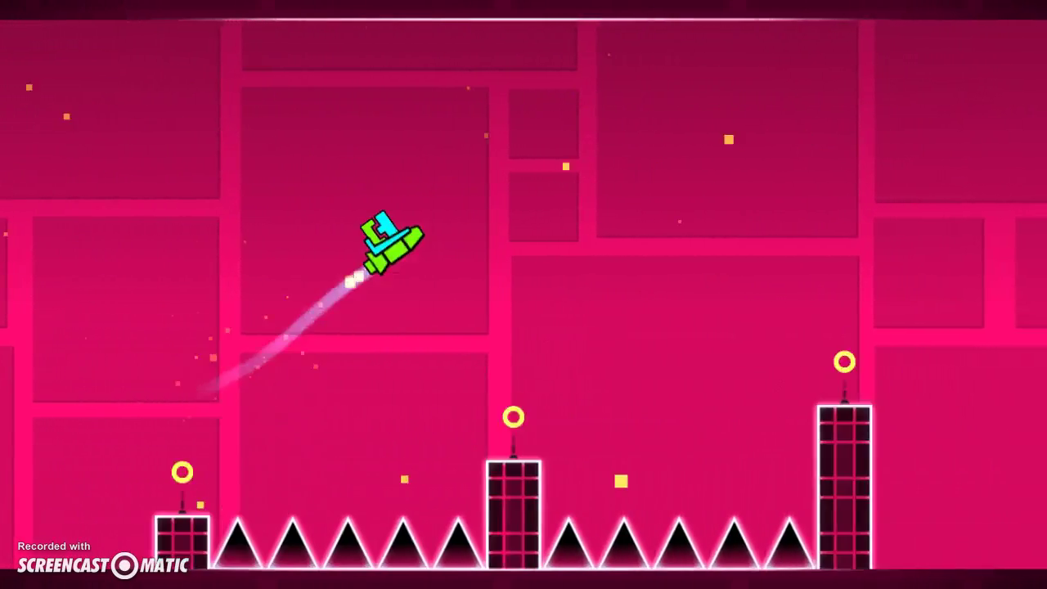
{"action": "key", "text": "space"}
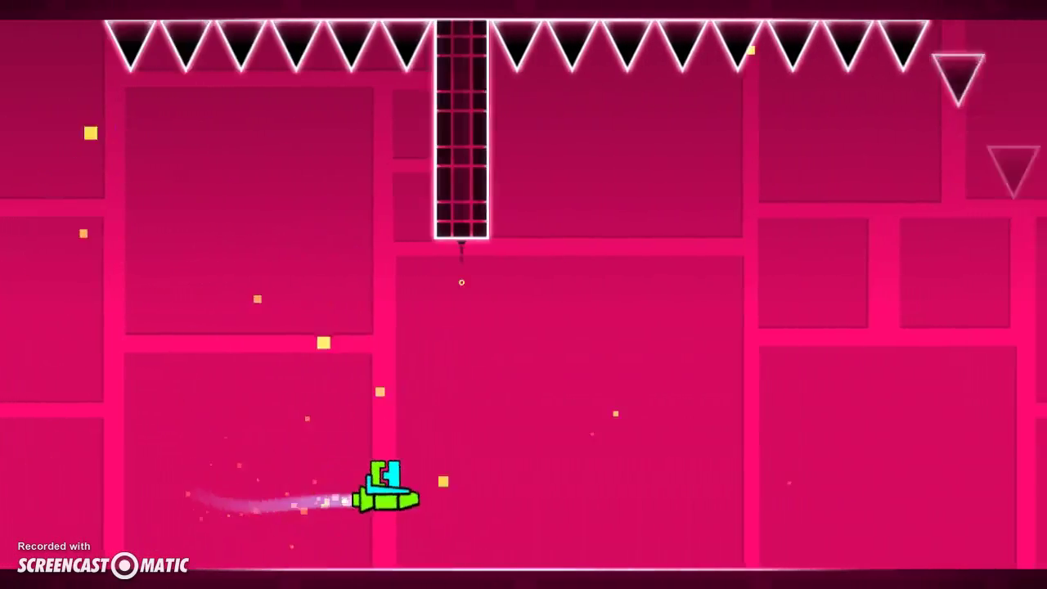
{"action": "key", "text": "space"}
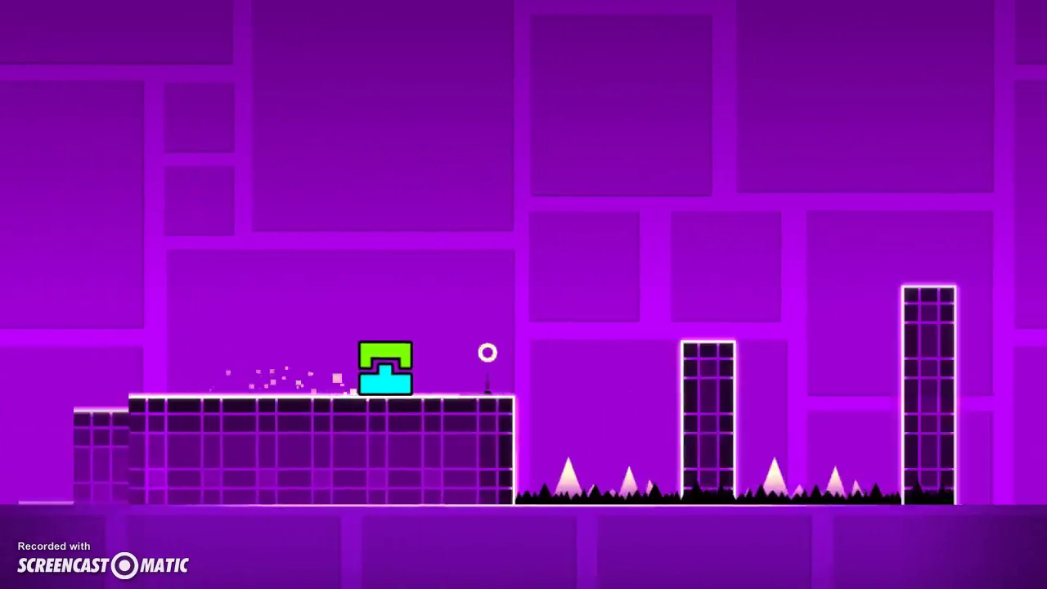
{"action": "key", "text": "space"}
{"action": "key", "text": "space"}
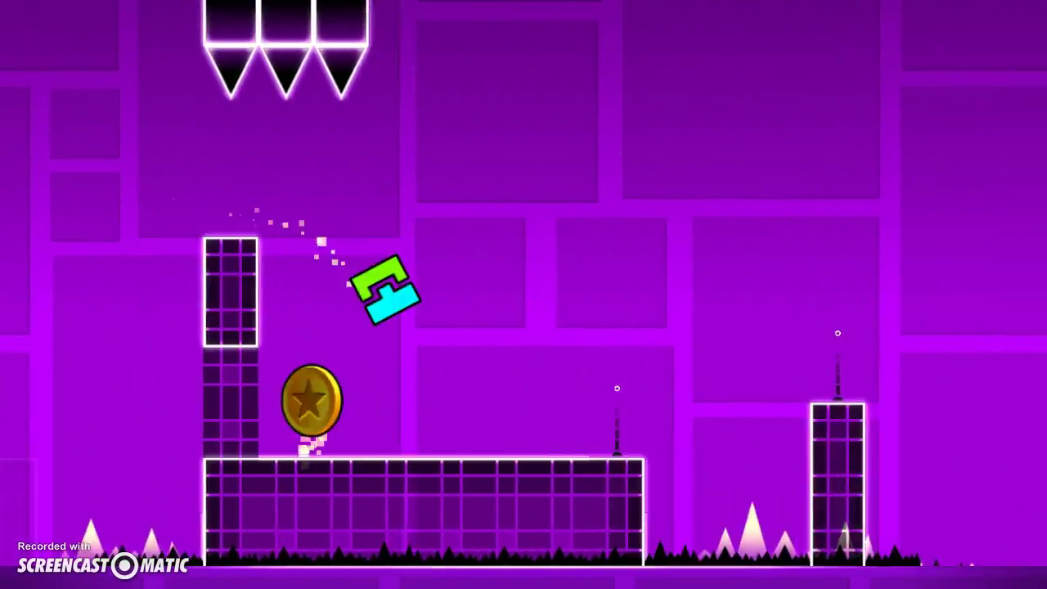
{"action": "key", "text": "space"}
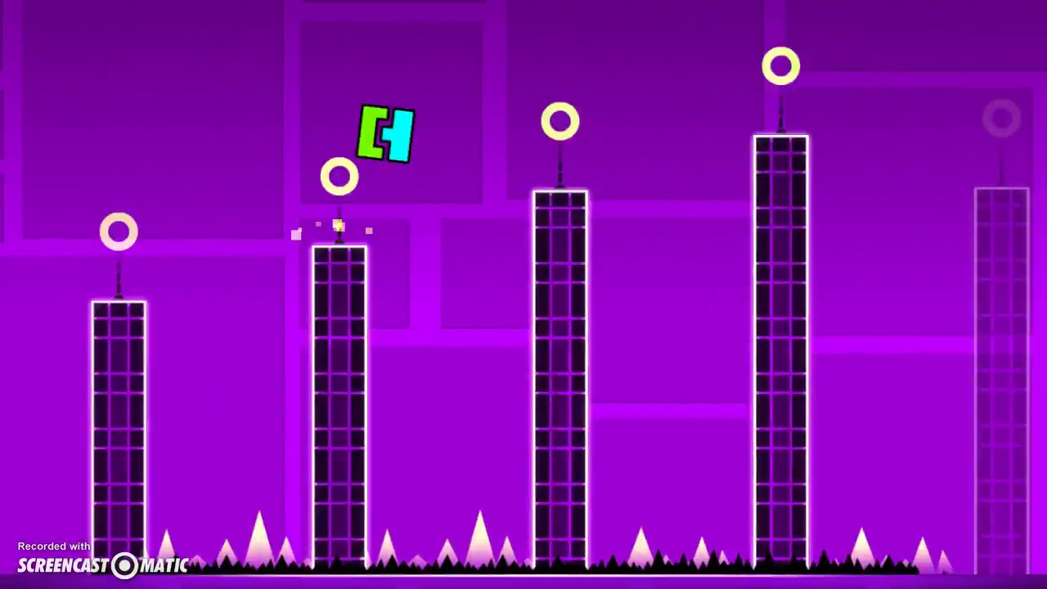